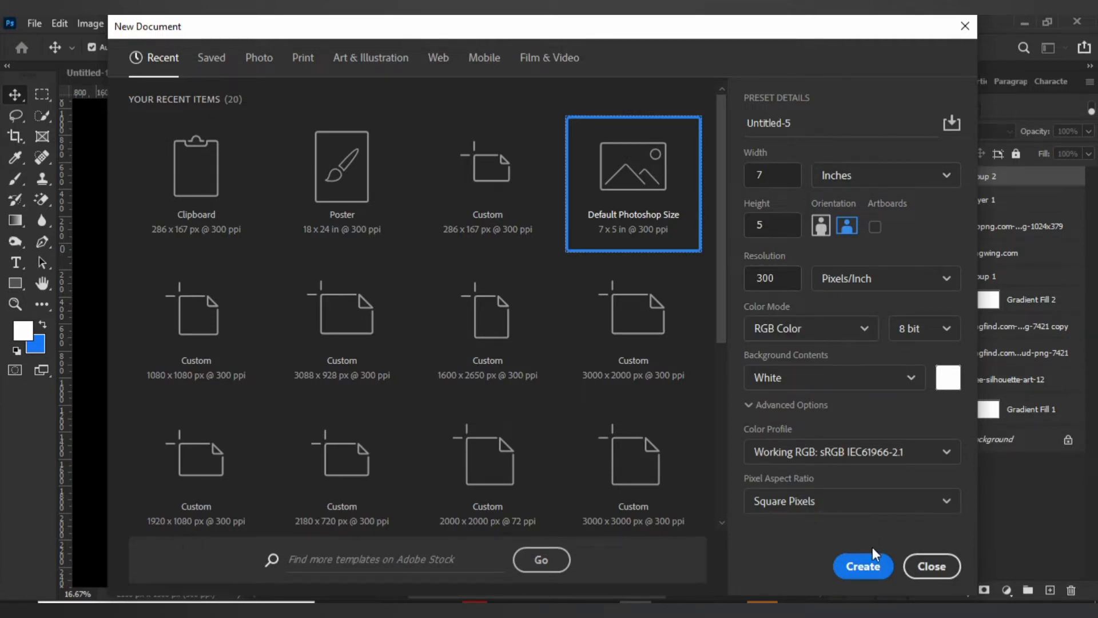
Create a 7 x 5 inch, 300 ppi RGB document with a white background and add a gradient fill layer.
left_click(863, 566)
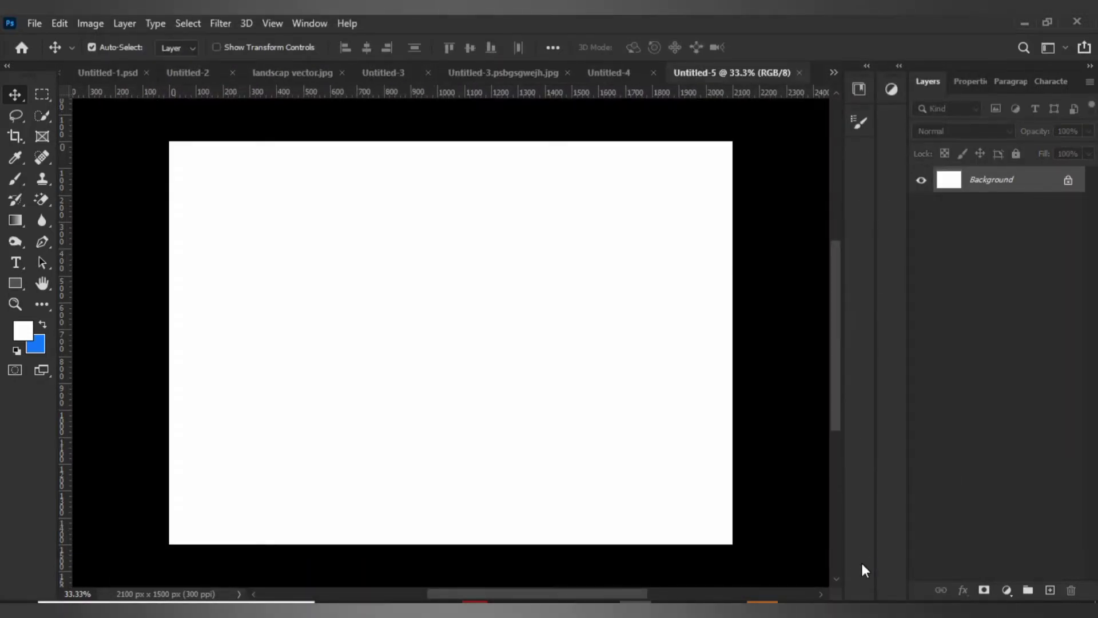
left_click(1007, 590)
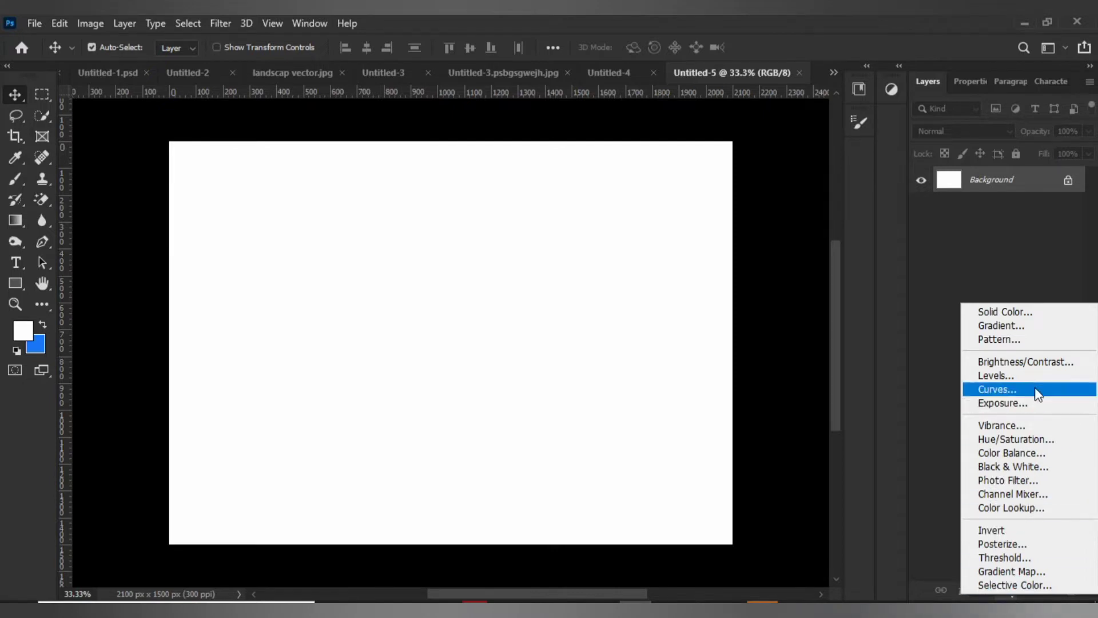
left_click(1038, 328)
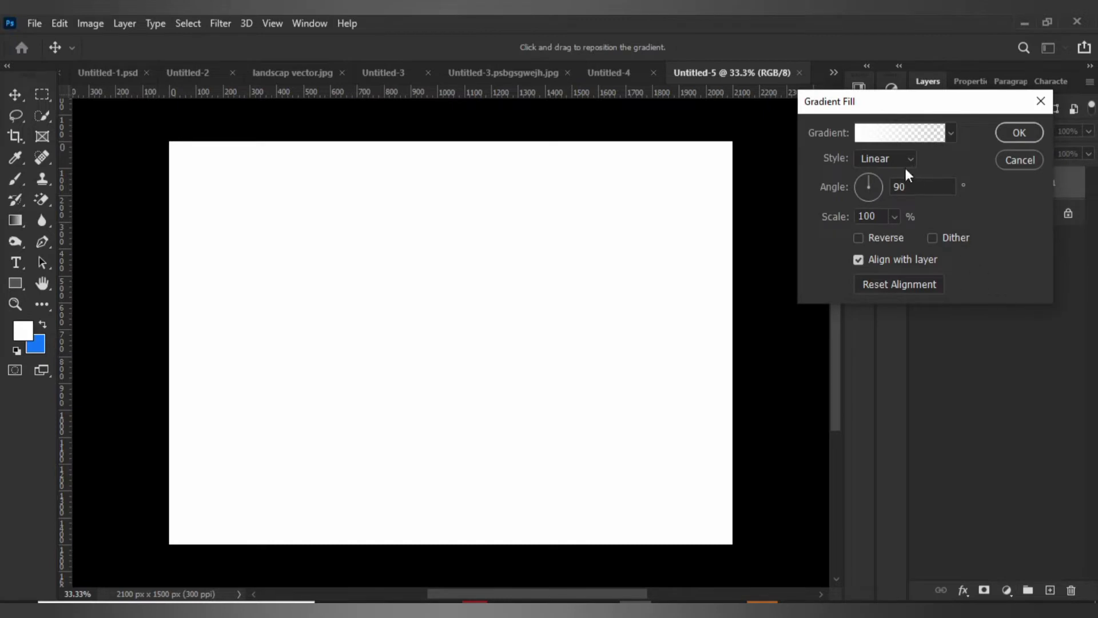
Apply the first pink-to-purple preset from the Purples group to the gradient fill and set its style to Radial.
left_click(948, 133)
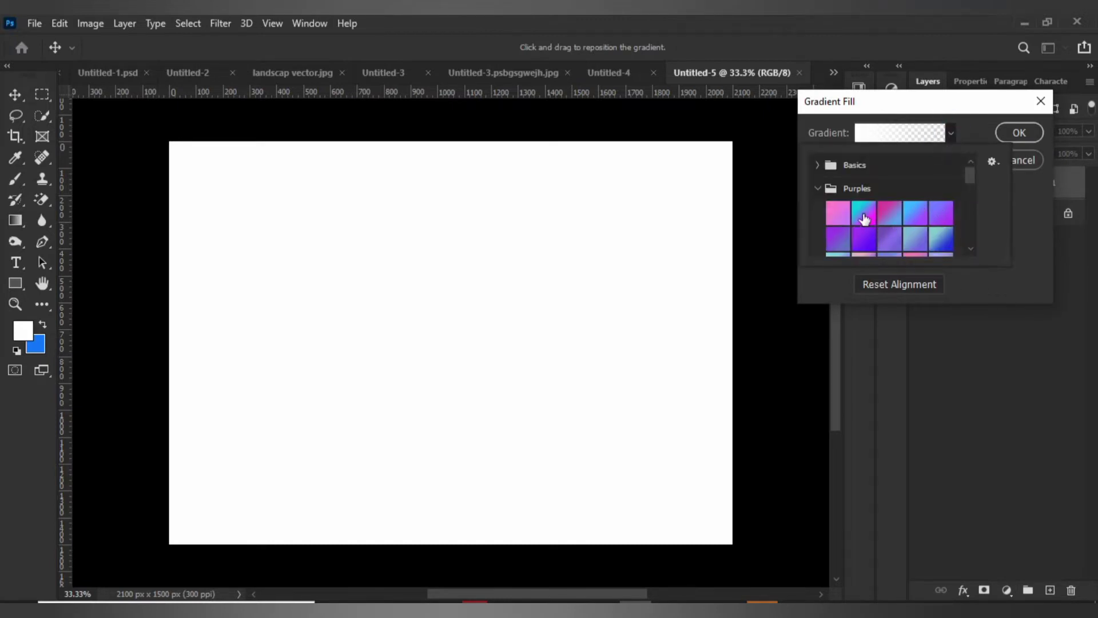
left_click(838, 214)
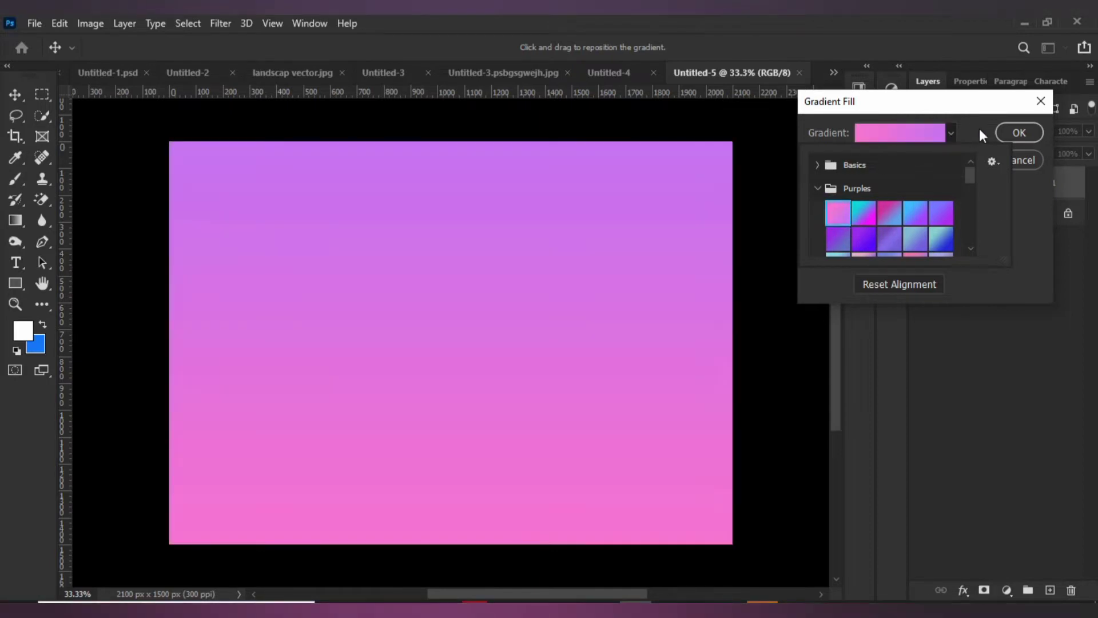
left_click(978, 131)
left_click(895, 165)
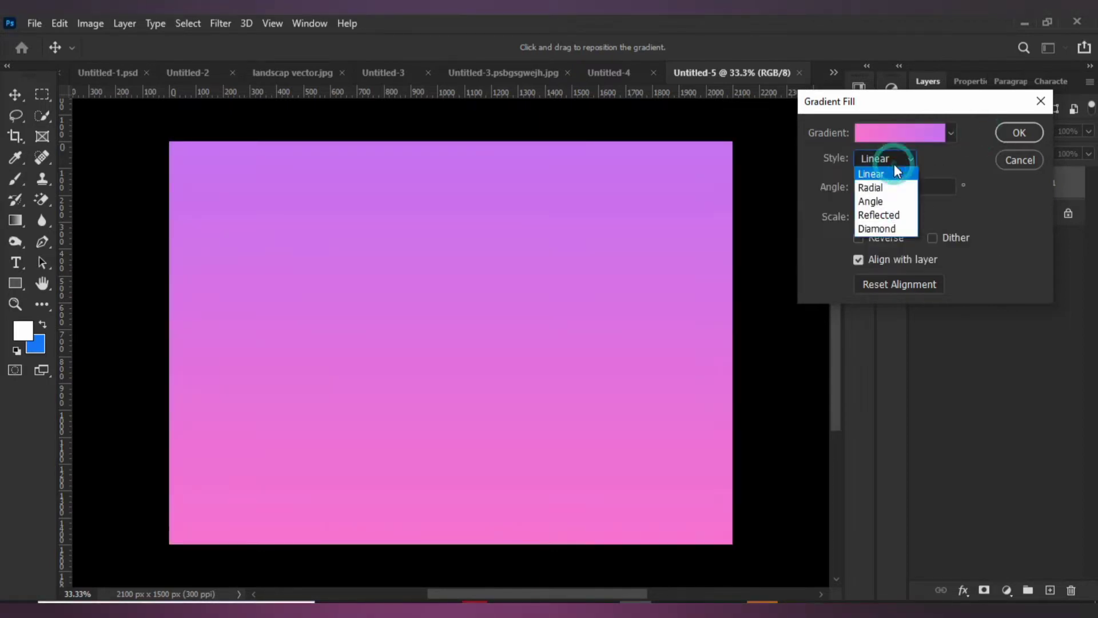
left_click(896, 187)
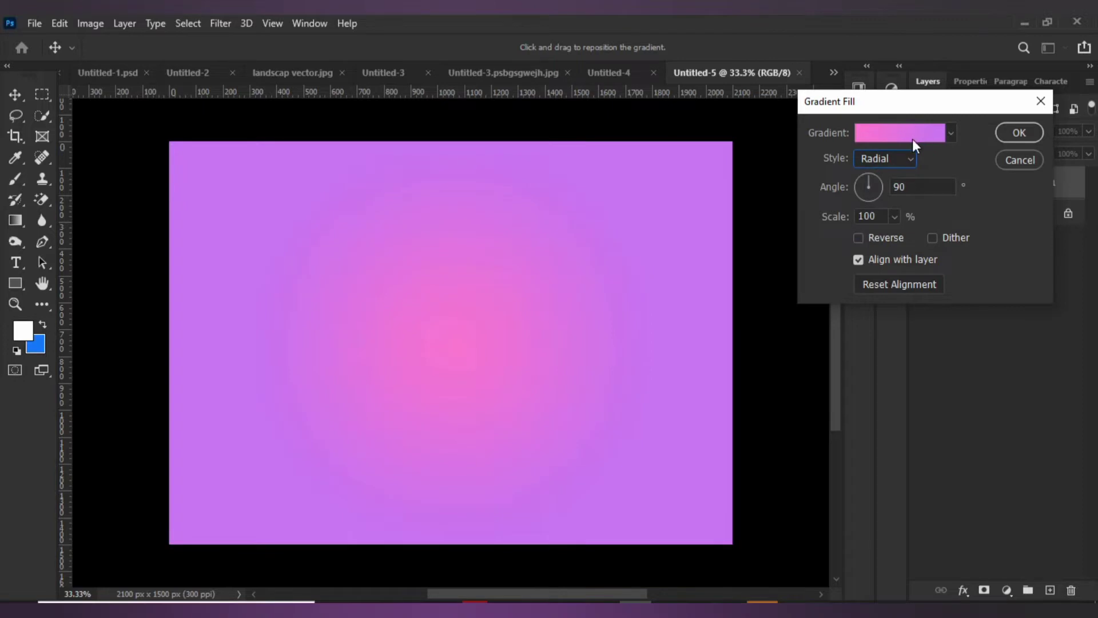
Recolor the gradient's purple end stop at location 100% to dark navy 030938.
left_click(913, 141)
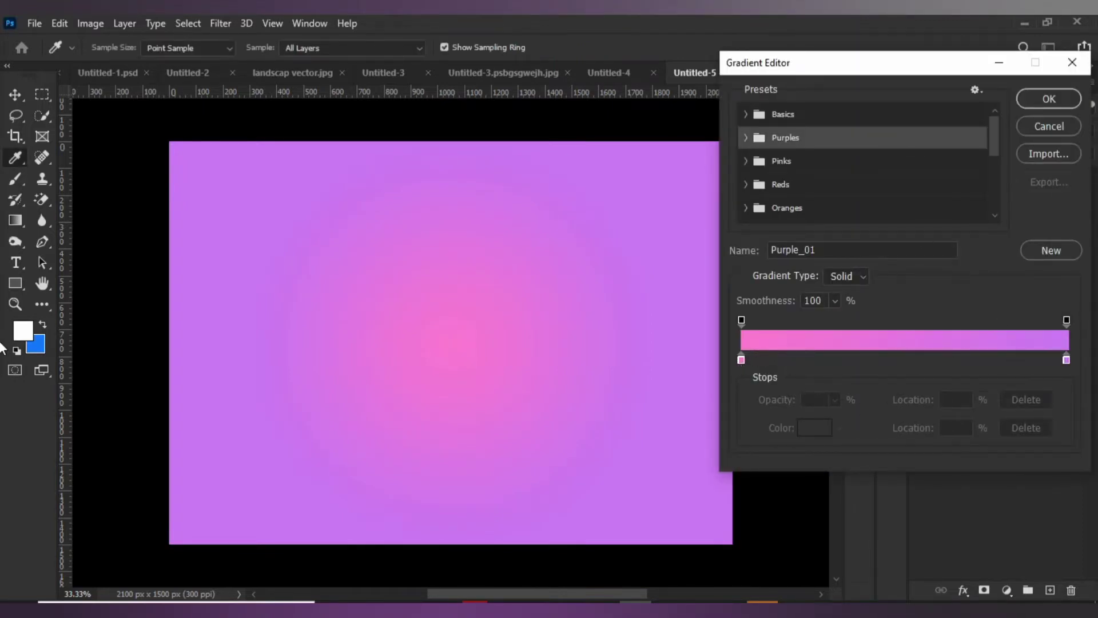
left_click(1066, 355)
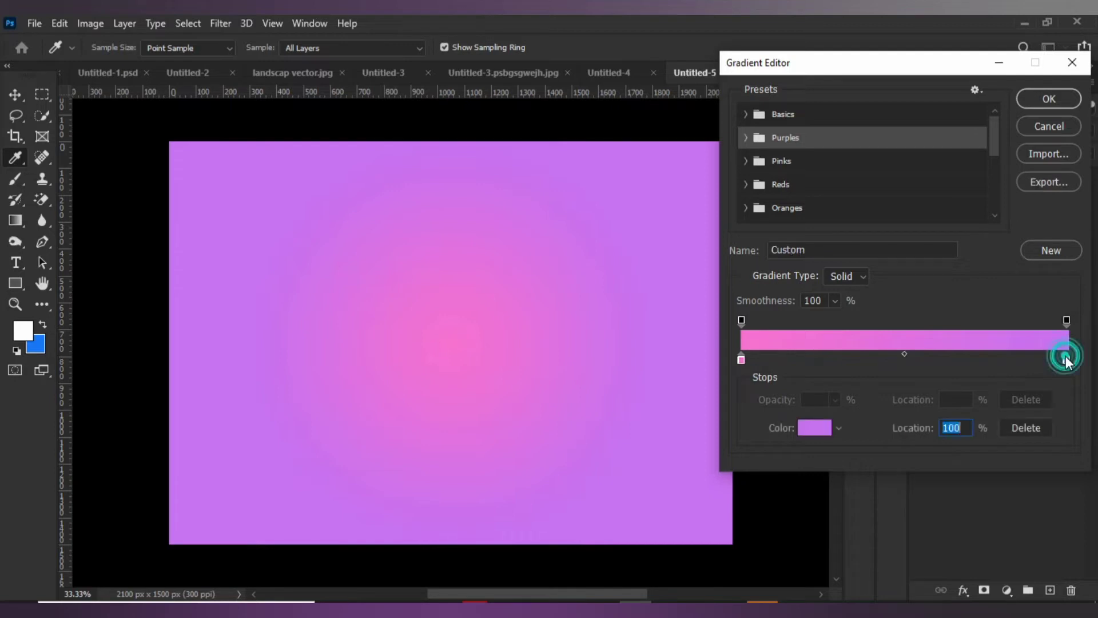
double_click(1066, 356)
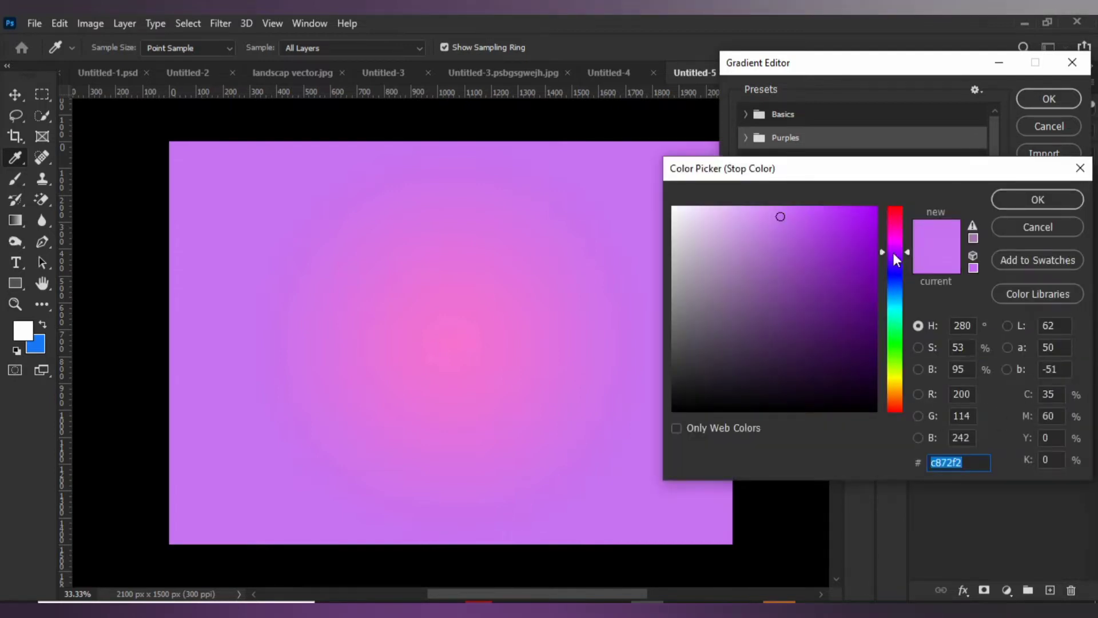
left_click(896, 279)
left_click(862, 354)
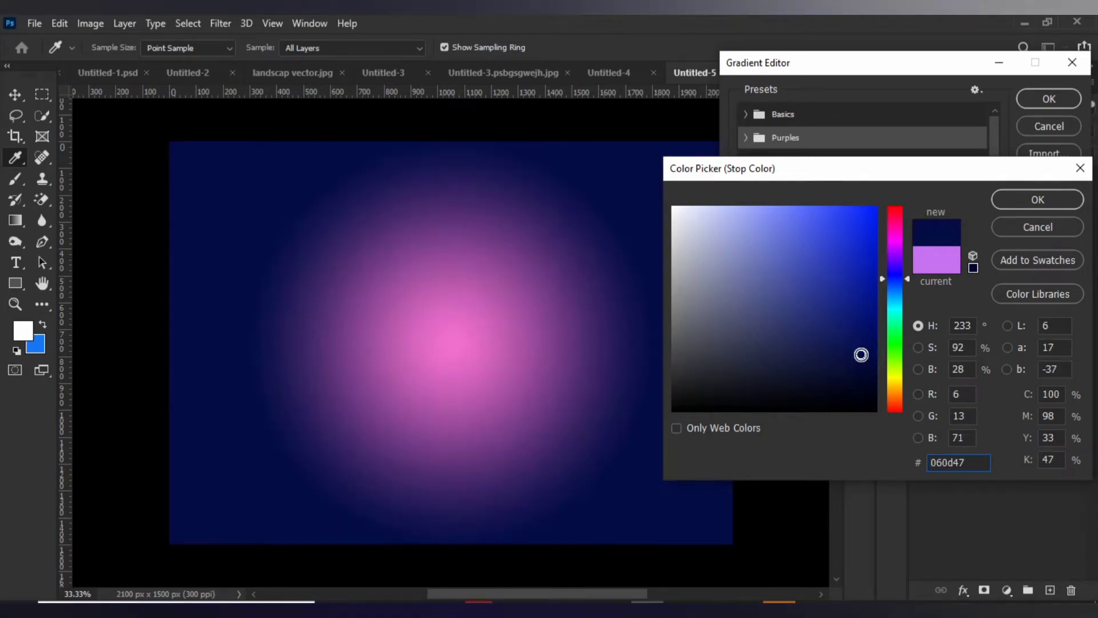
left_click_drag(862, 354, 866, 367)
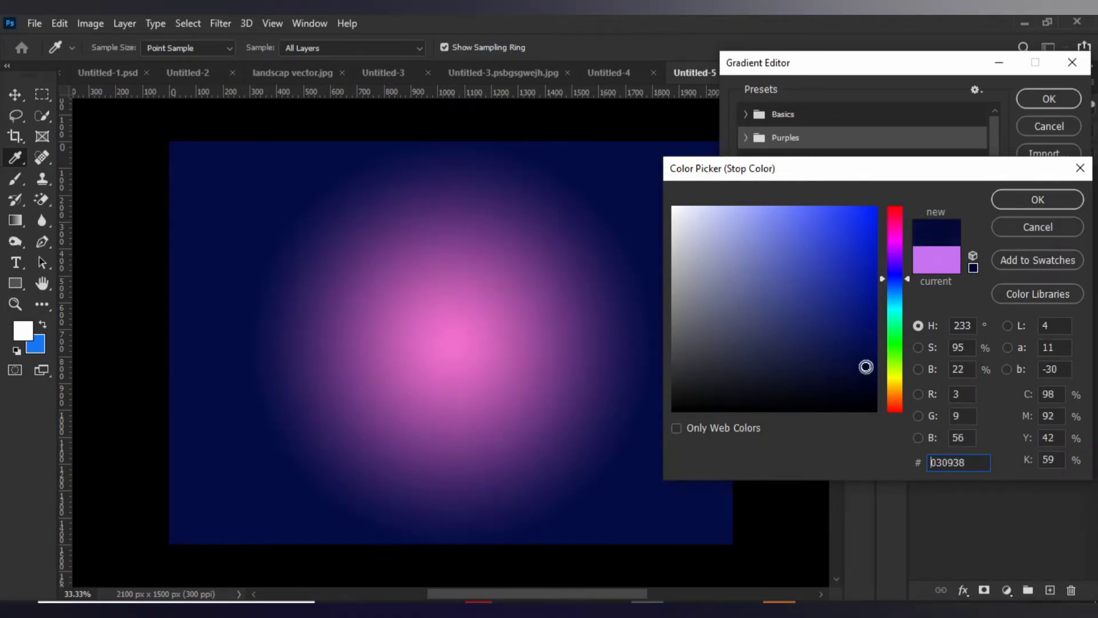
left_click(1024, 202)
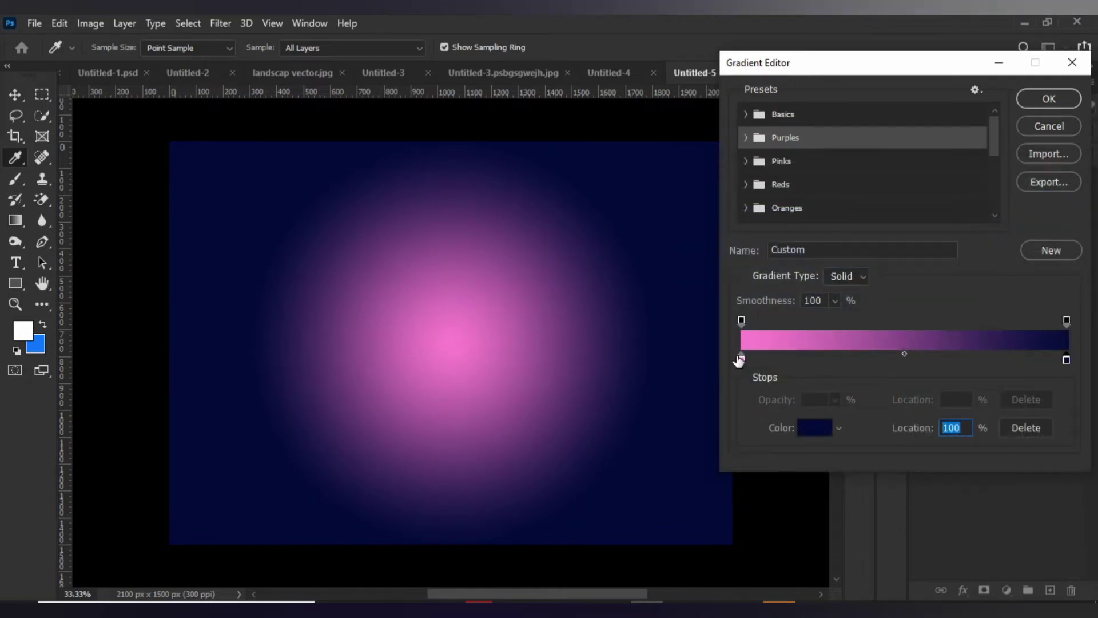
Recolor the gradient's start stop at location 0% to light blue 8592f9 and accept the gradient fill.
left_click(740, 357)
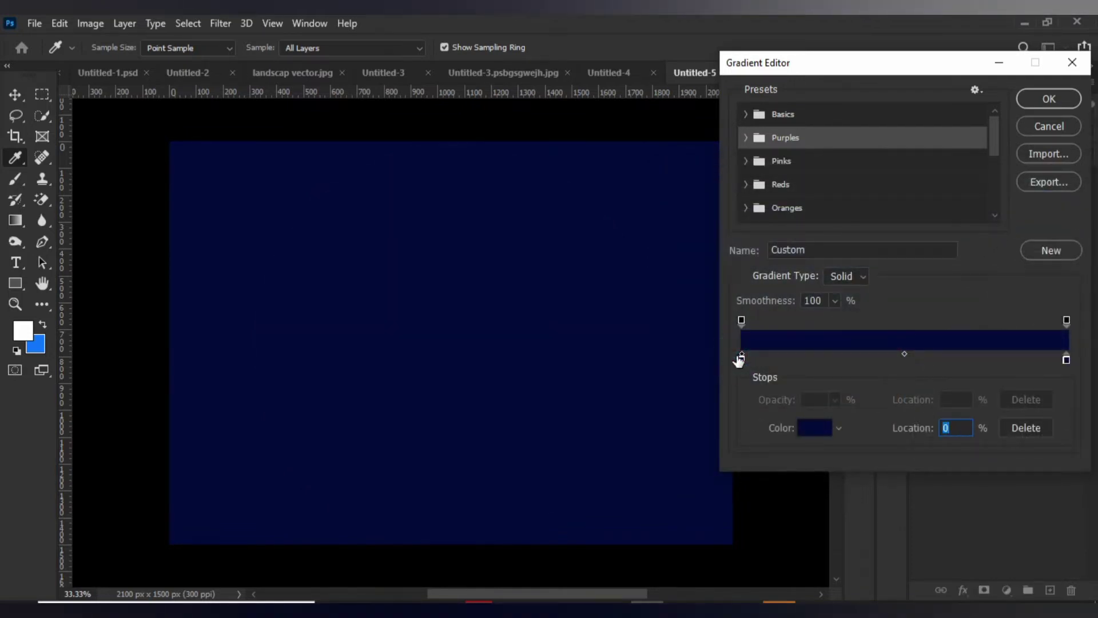
double_click(740, 357)
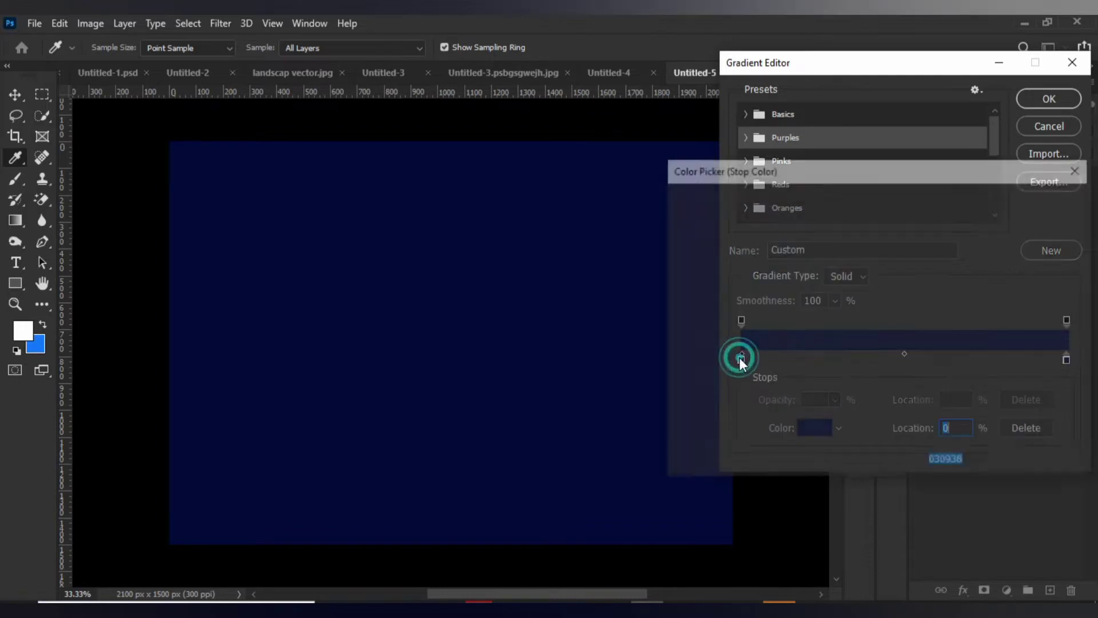
mouse_move(798, 238)
left_mouse_down()
mouse_move(766, 223)
mouse_move(768, 211)
left_mouse_up()
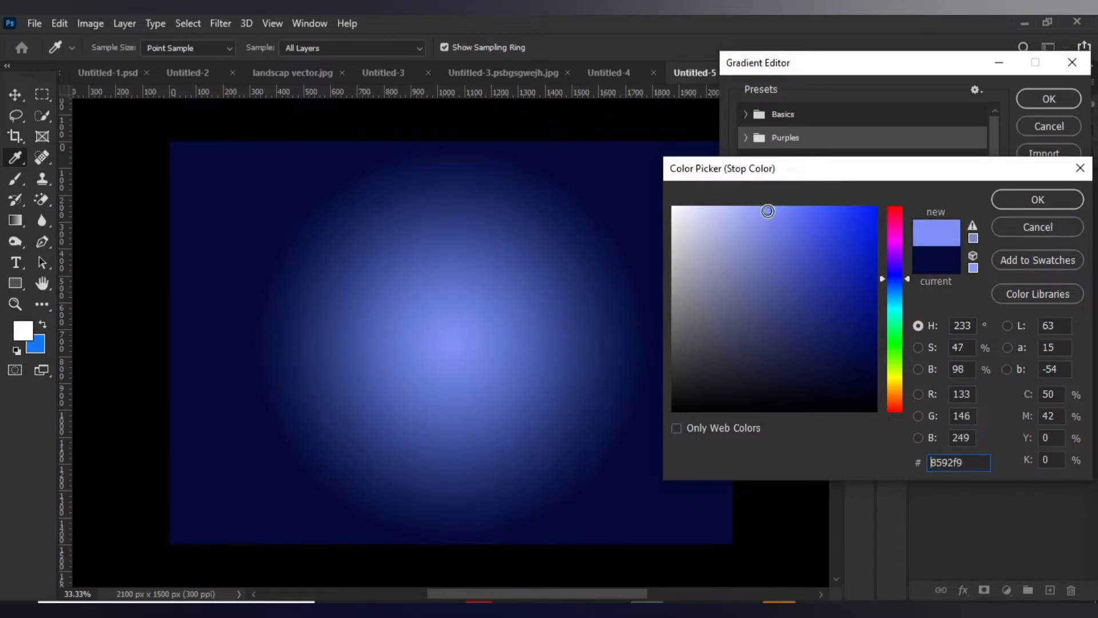
left_click(1052, 198)
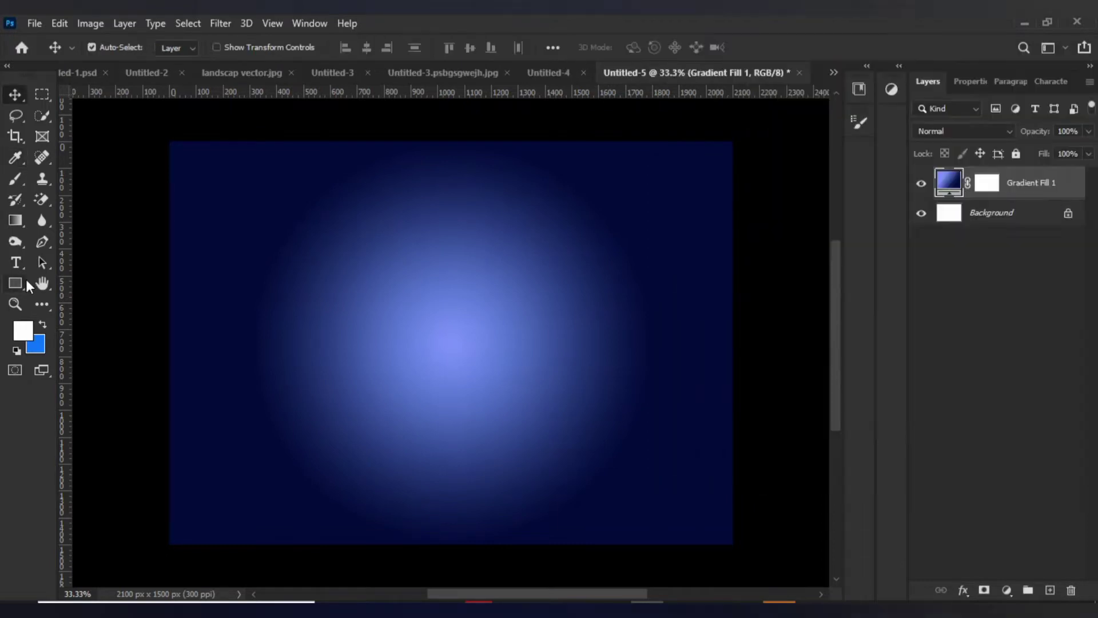
Draw a circle about 834 px in diameter over the gradient's bright center with the Ellipse Tool.
left_click(20, 281)
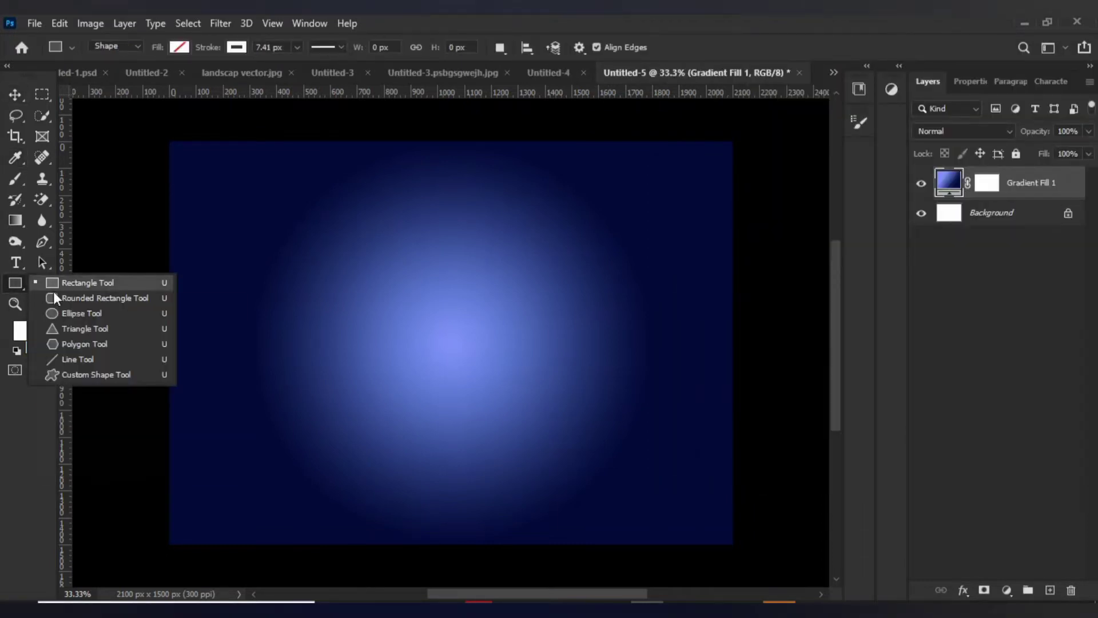
left_click(77, 313)
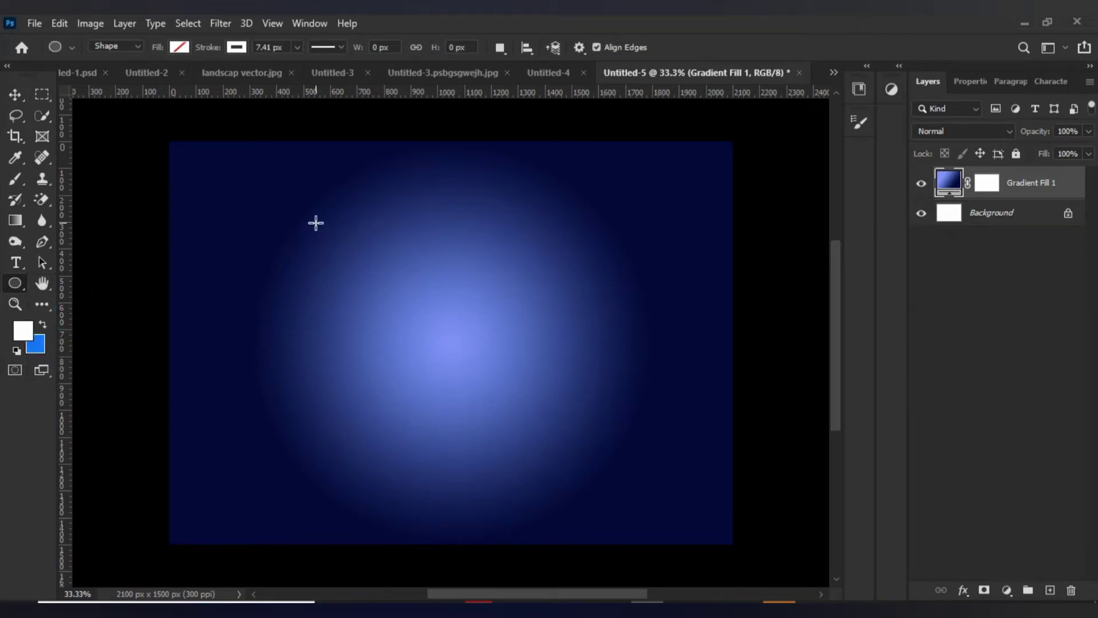
left_click_drag(316, 223, 540, 450)
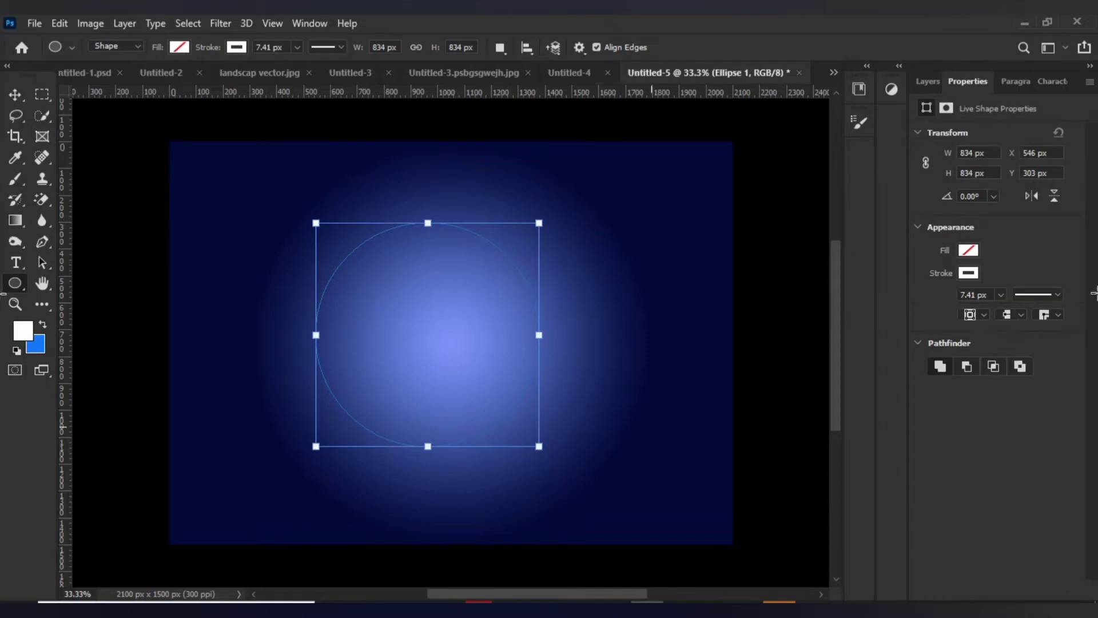
Fill the circle with white and set its stroke width to 0 px.
left_click(973, 250)
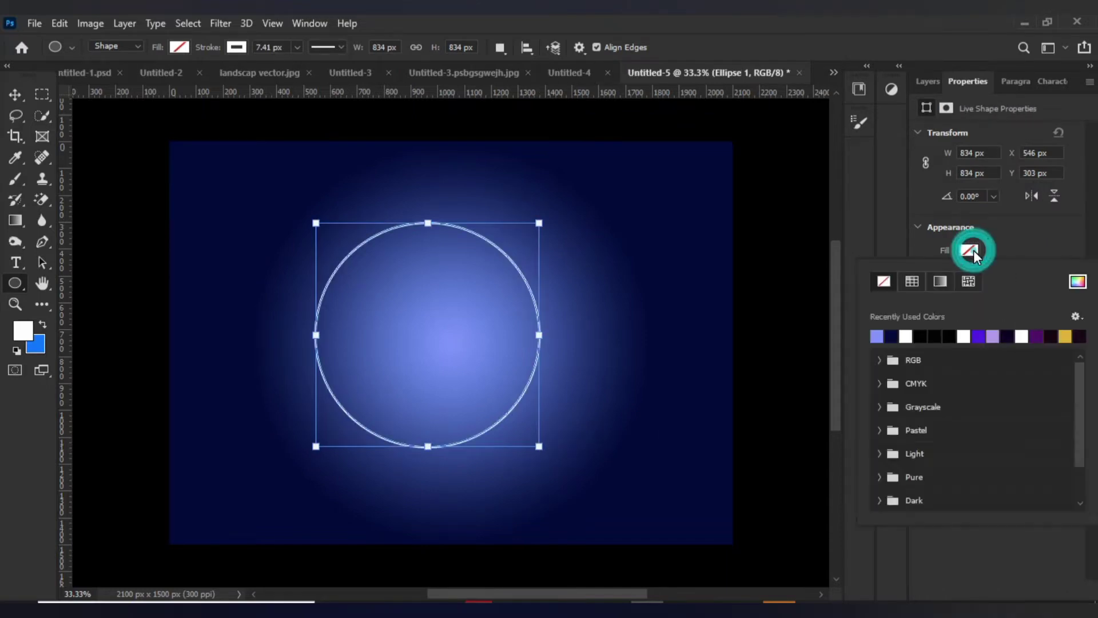
left_click(910, 336)
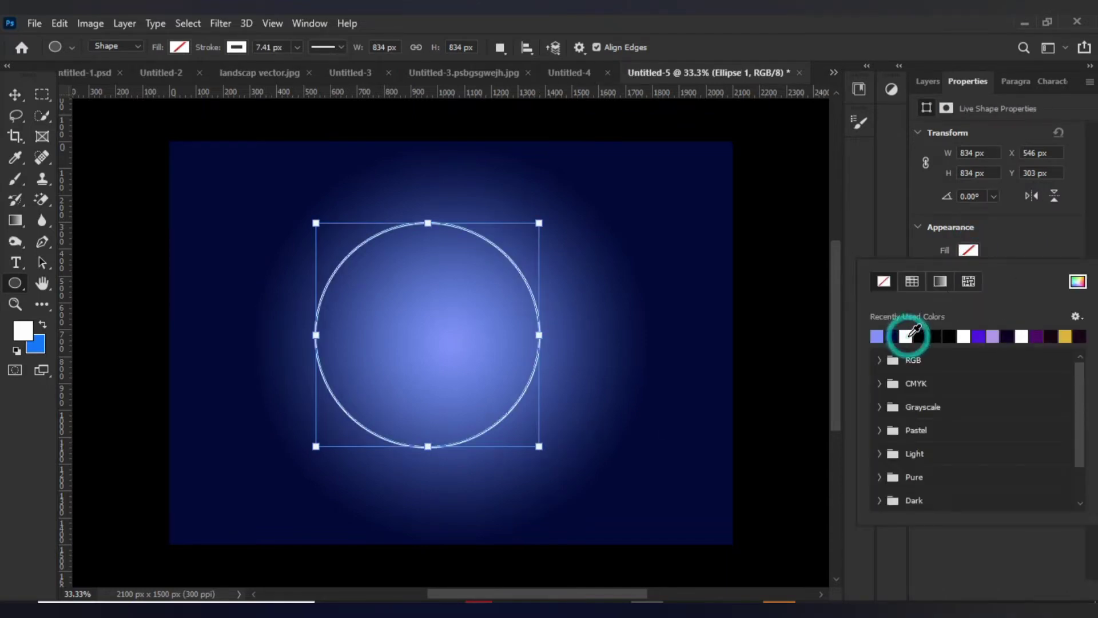
left_click(1024, 252)
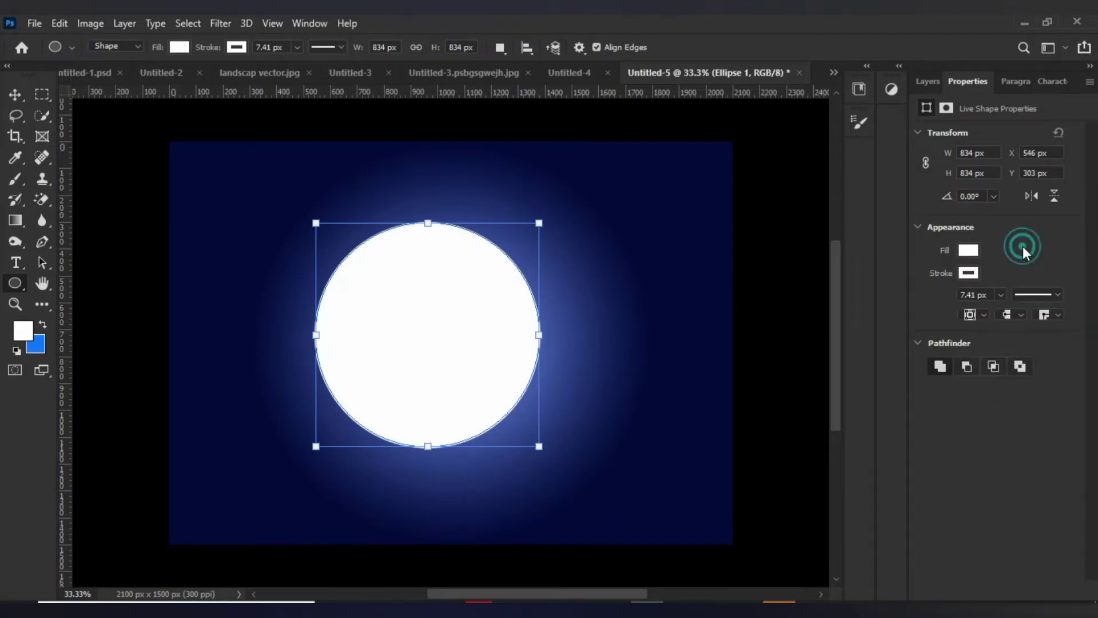
left_click(999, 293)
left_click_drag(1002, 314, 963, 313)
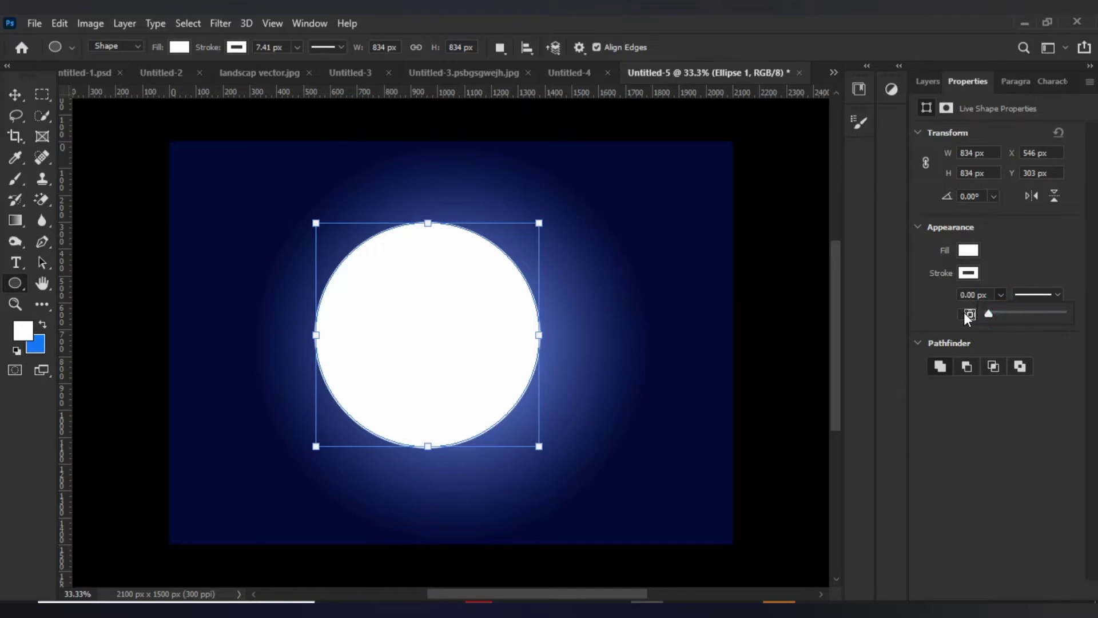
left_click(1024, 264)
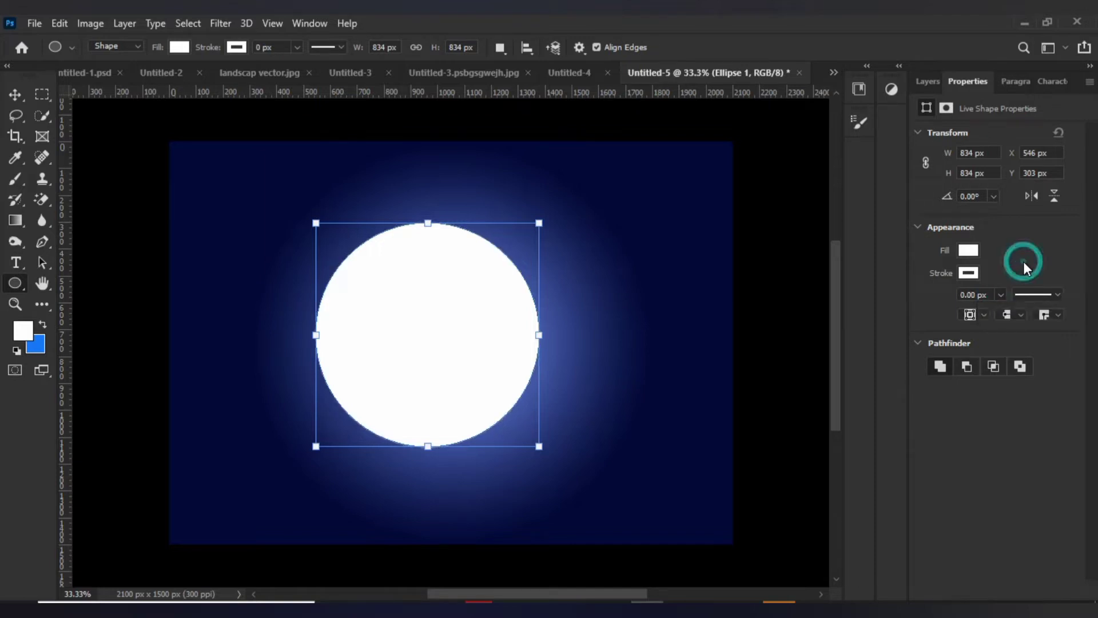
Move the white circle to the center of the canvas and duplicate its layer.
left_click(930, 83)
key("v")
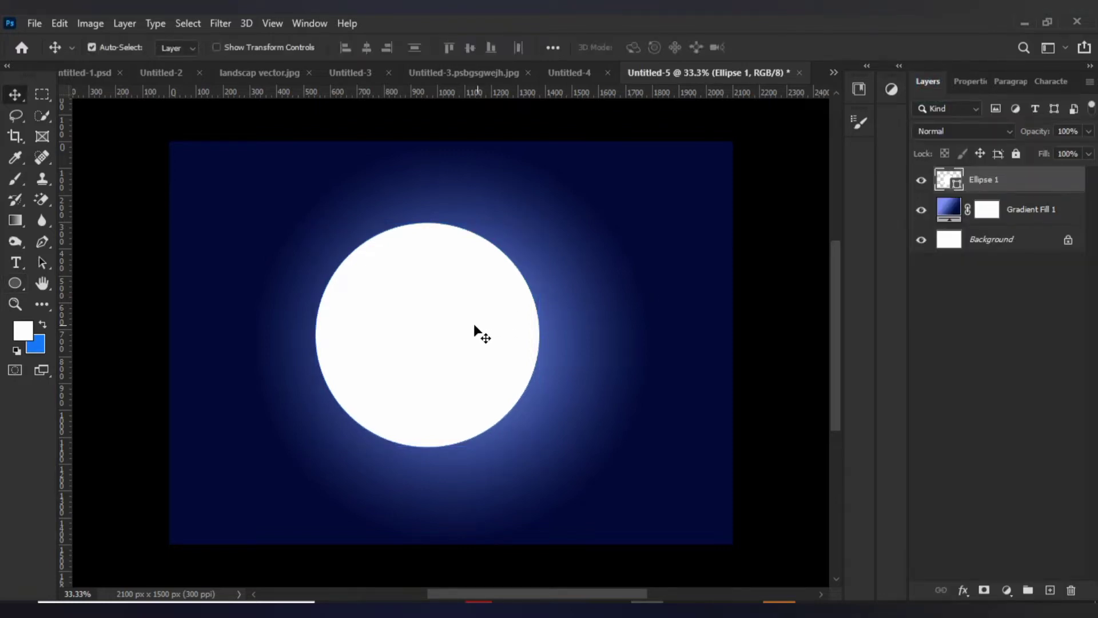
left_click_drag(453, 328, 478, 331)
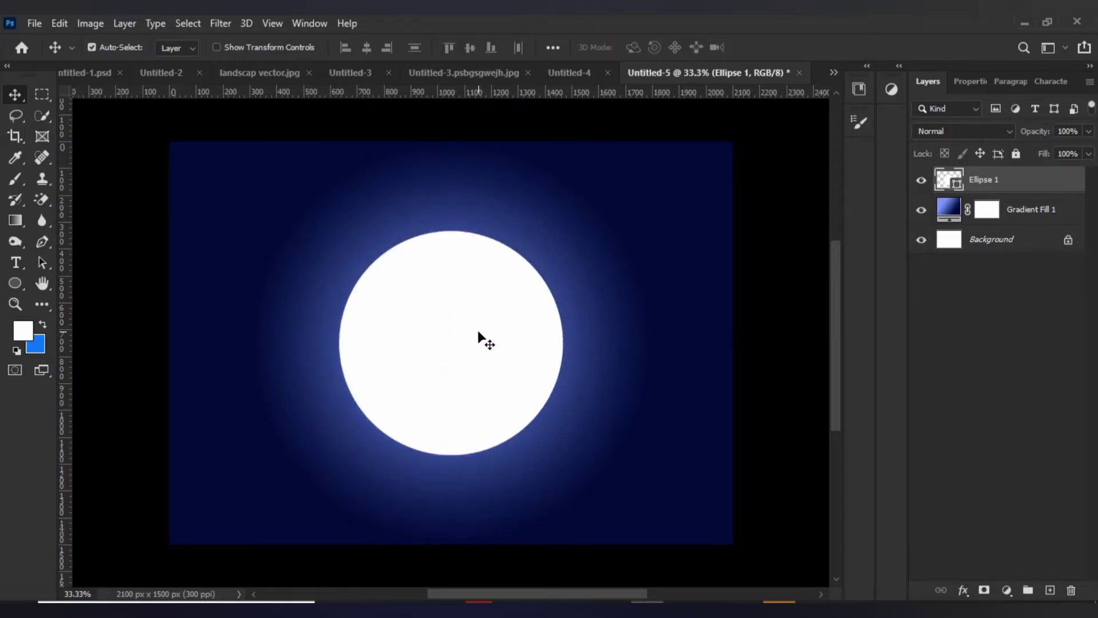
key("ctrl")
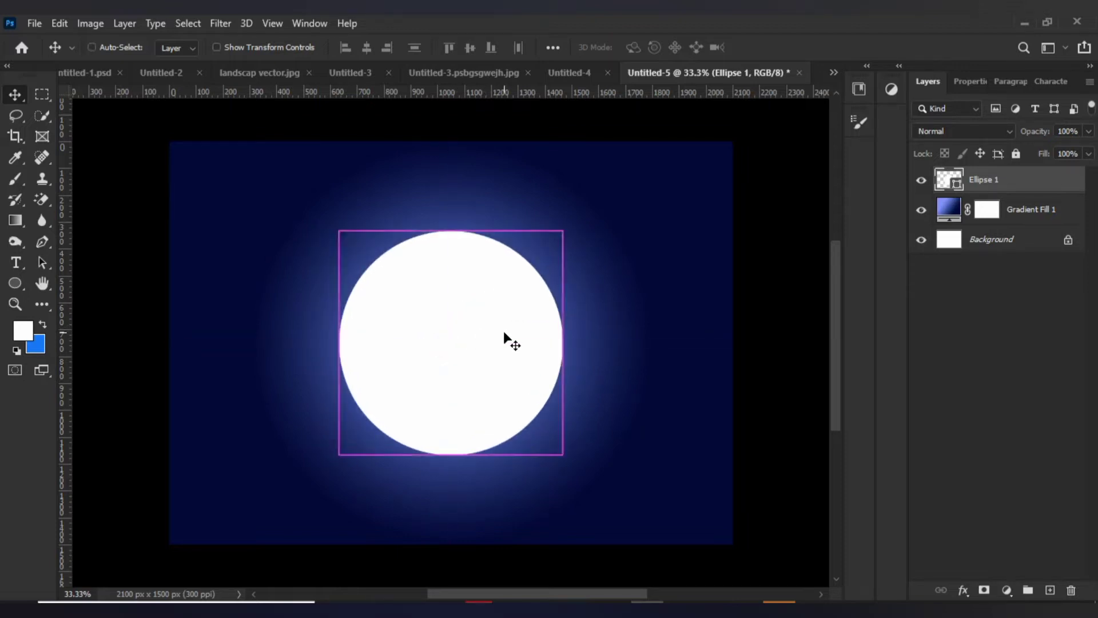
key("ctrl+j")
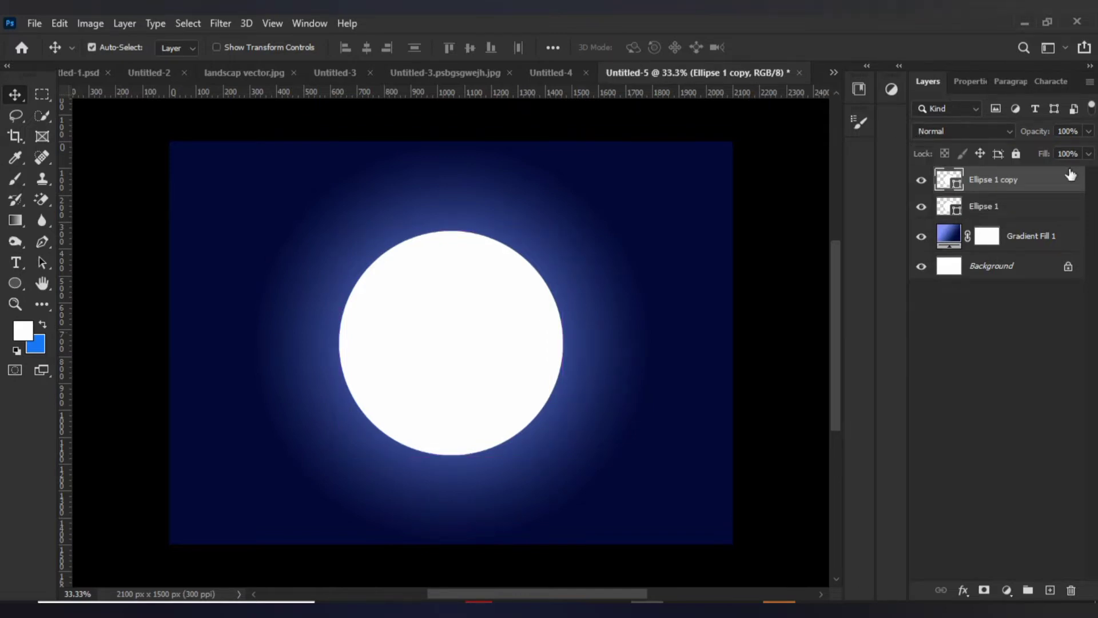
Set the width and height of the original Ellipse 1 circle below the copy to 870 px each.
left_click(984, 209)
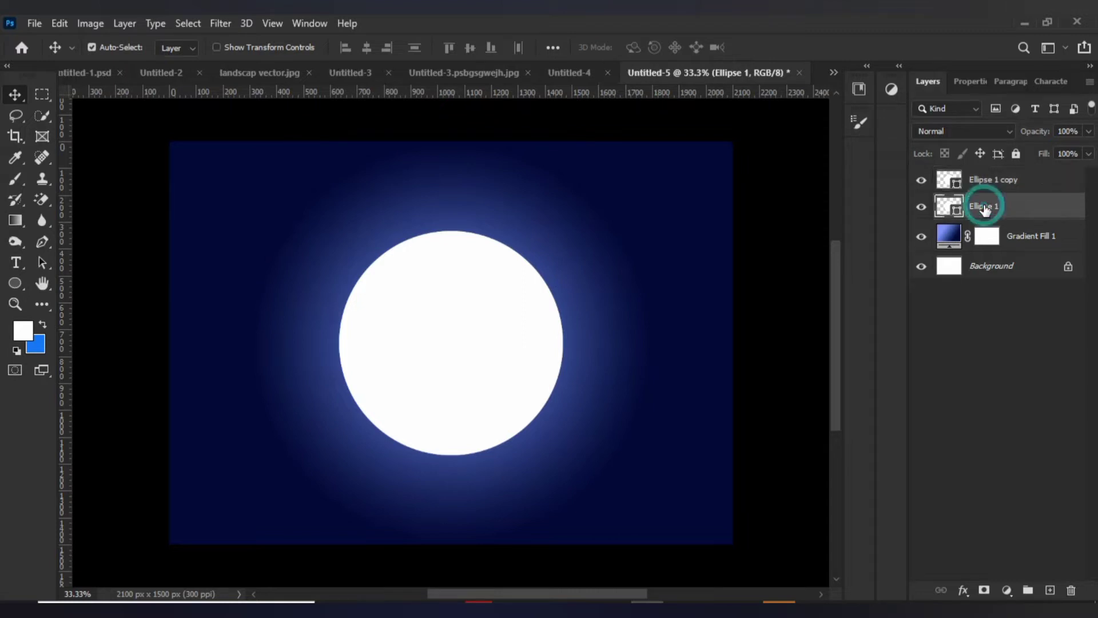
left_click(967, 80)
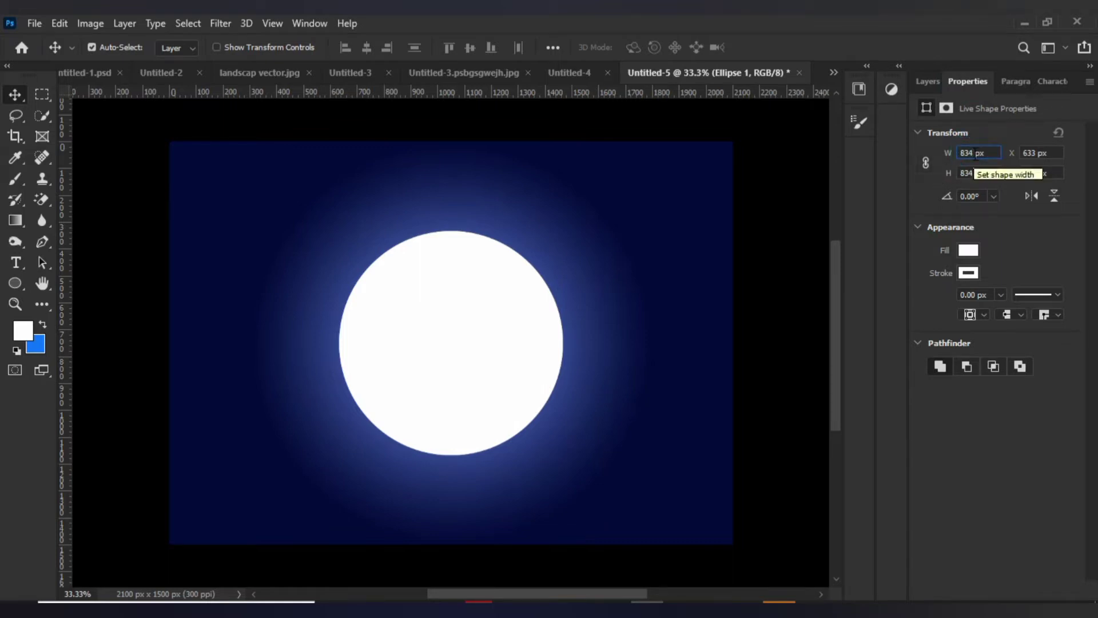
left_click_drag(973, 153, 966, 153)
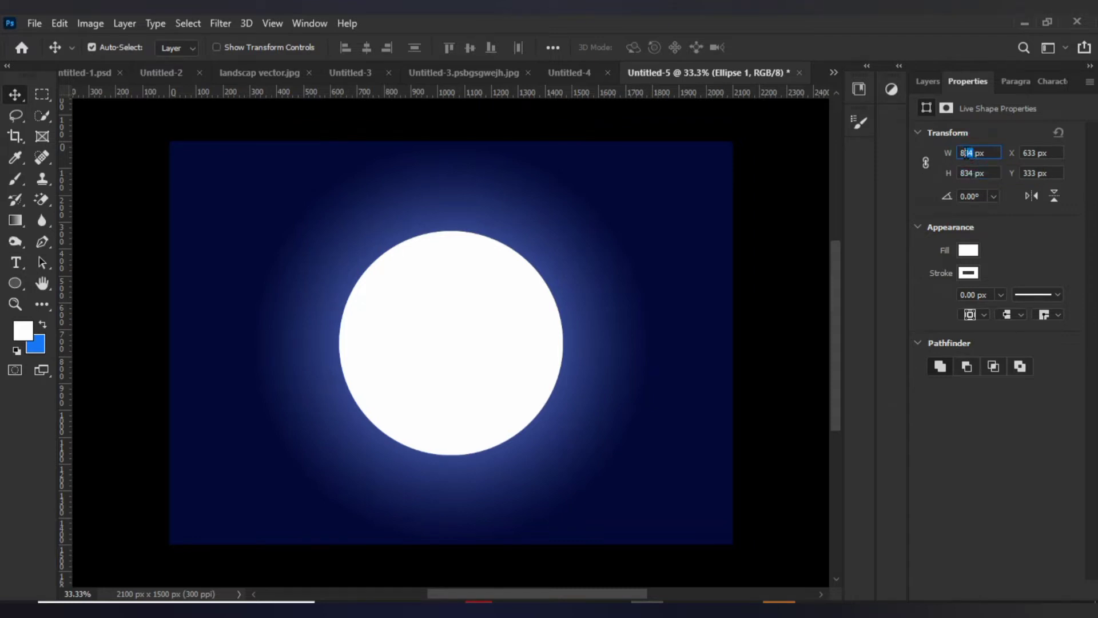
type("70")
left_click_drag(974, 173, 966, 173)
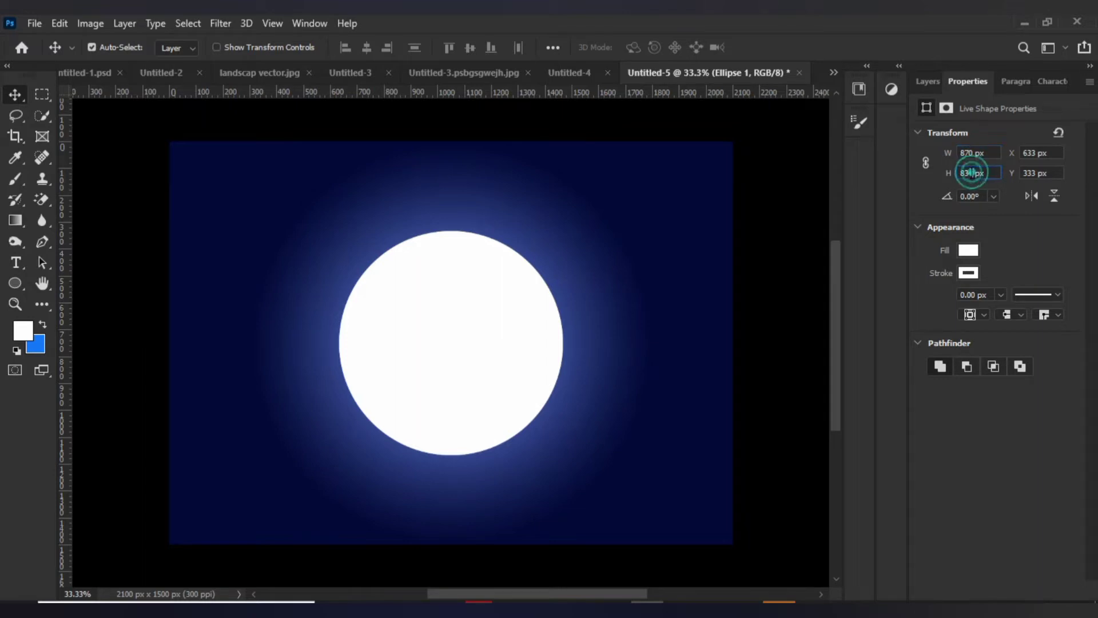
type("70")
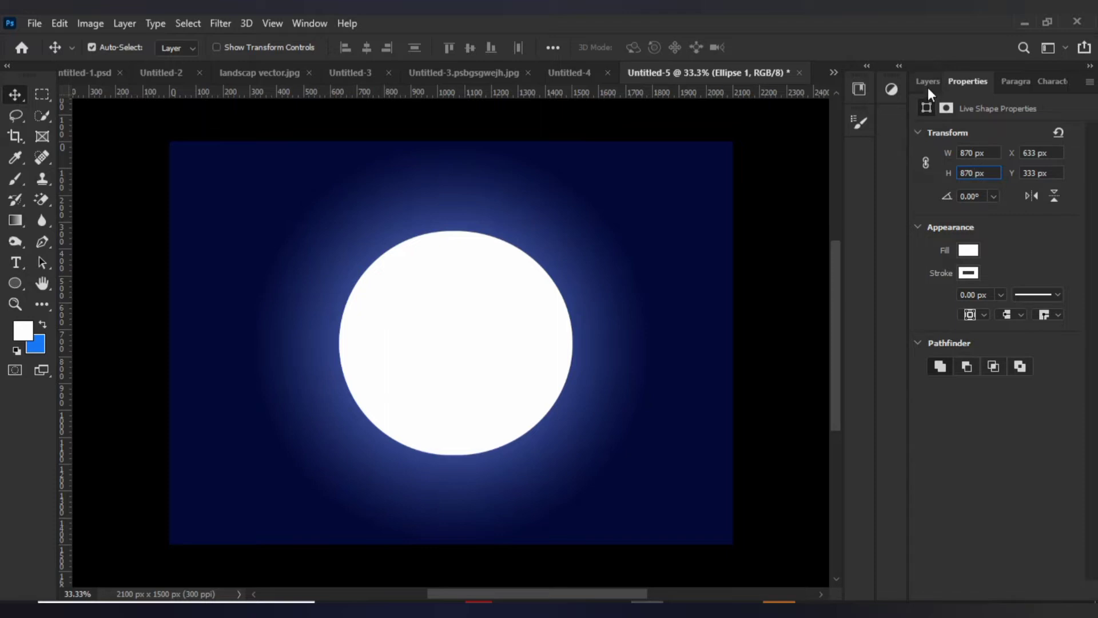
key("Return")
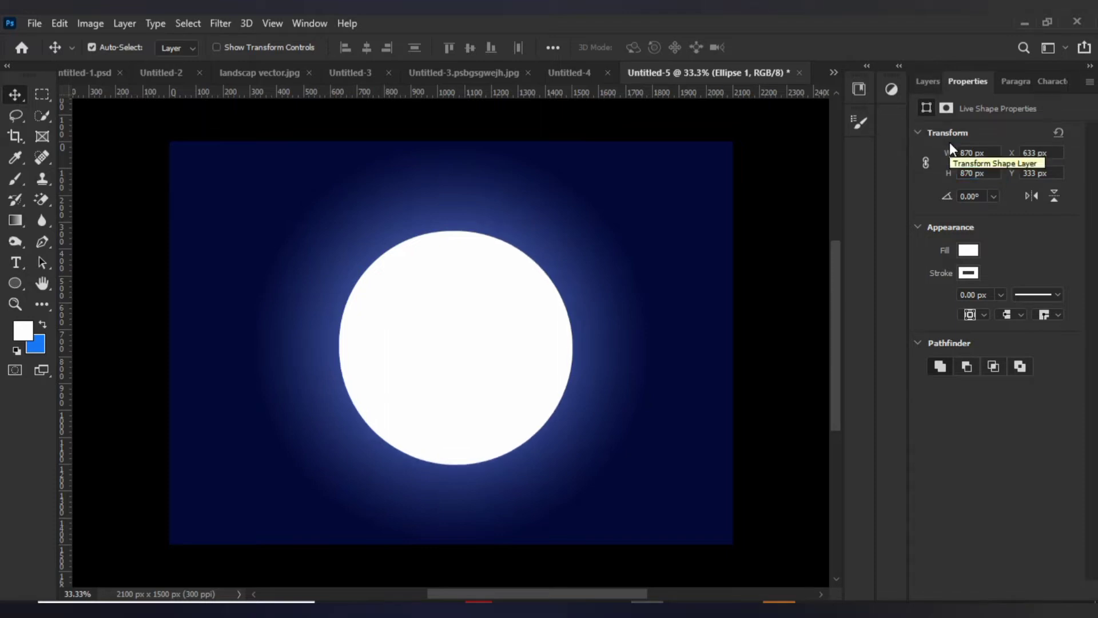
Lower the opacity of the larger circle on the Ellipse 1 layer to 30%.
left_click(933, 86)
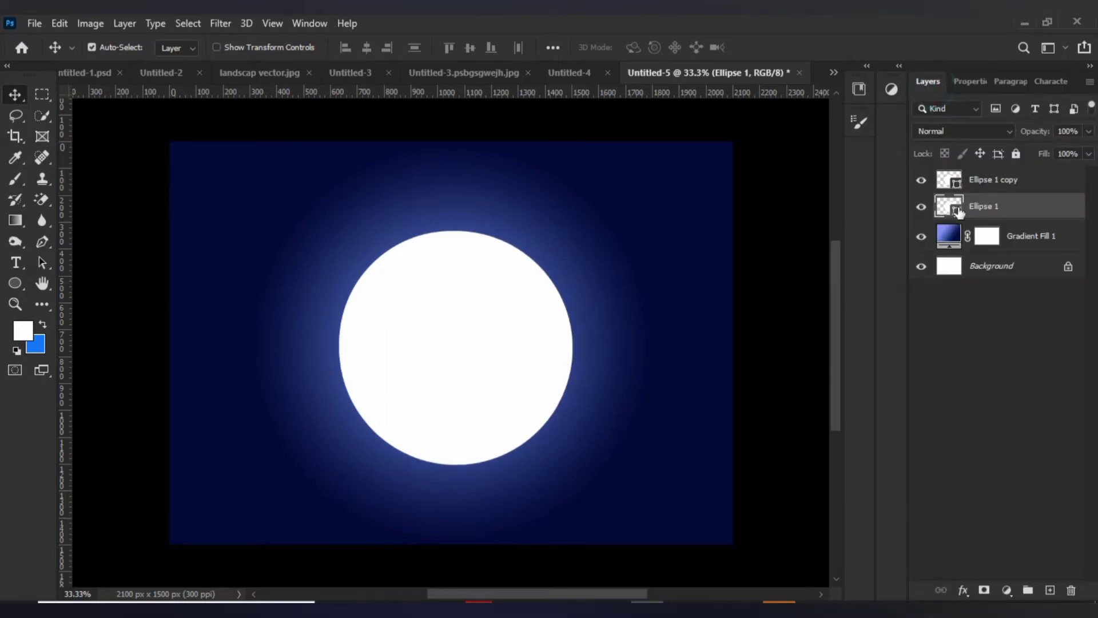
left_click(925, 184)
left_click(922, 181)
left_click(975, 181)
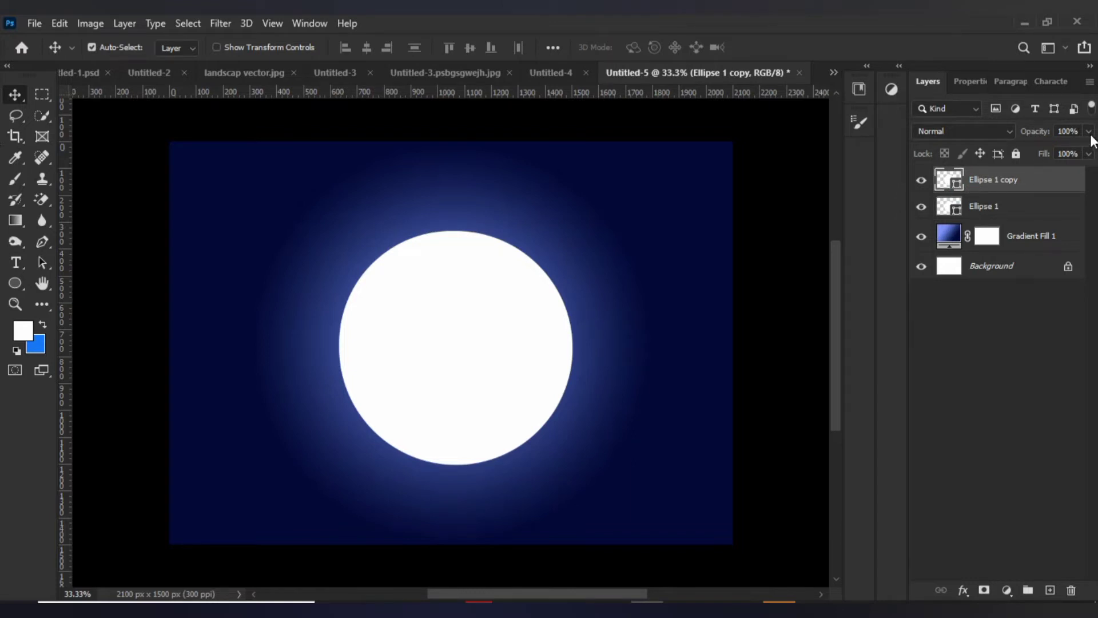
left_click(1072, 208)
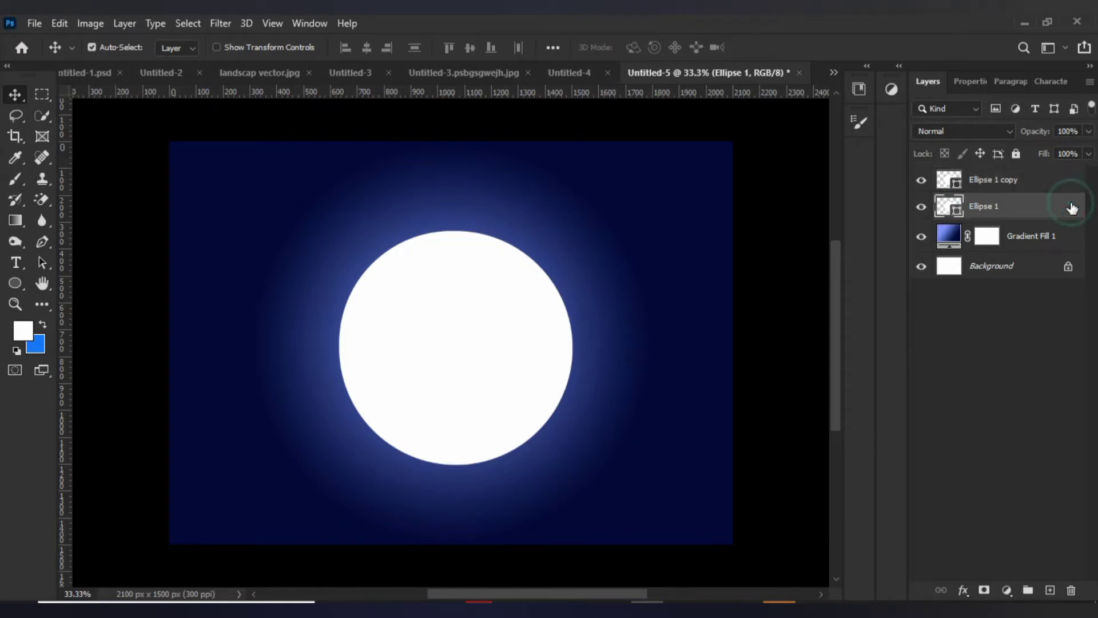
left_click_drag(1089, 131, 1036, 145)
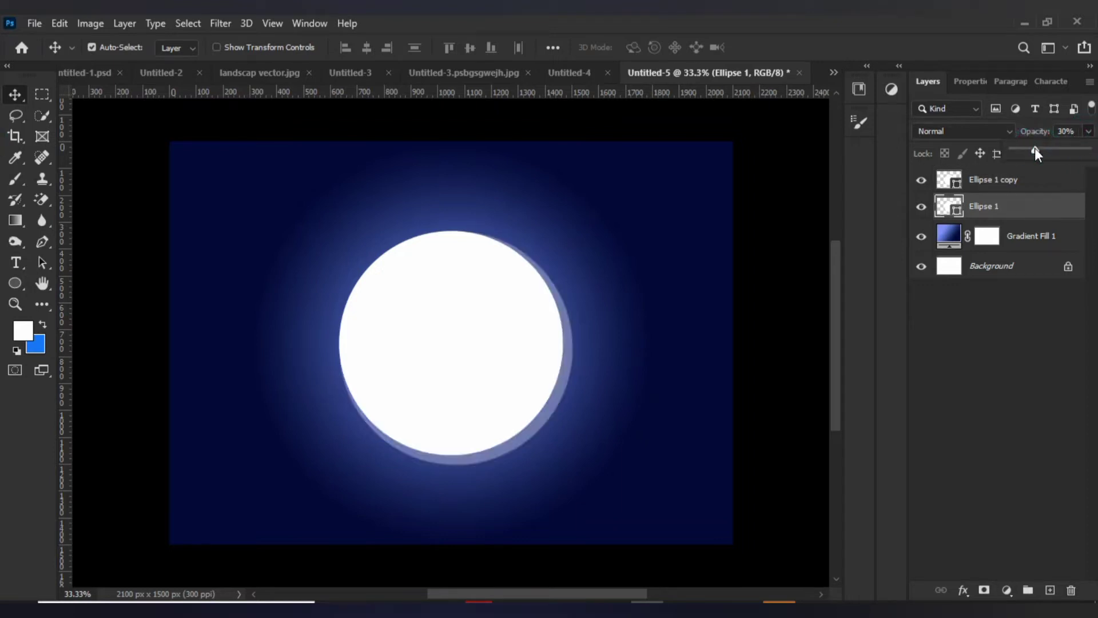
Set the width and height of the translucent Ellipse 1 circle to 920 px each.
left_click(971, 81)
type("900")
left_click_drag(977, 174, 912, 161)
key("Return")
type("920")
left_click(969, 152)
key("BackSpace")
type("2")
key("Return")
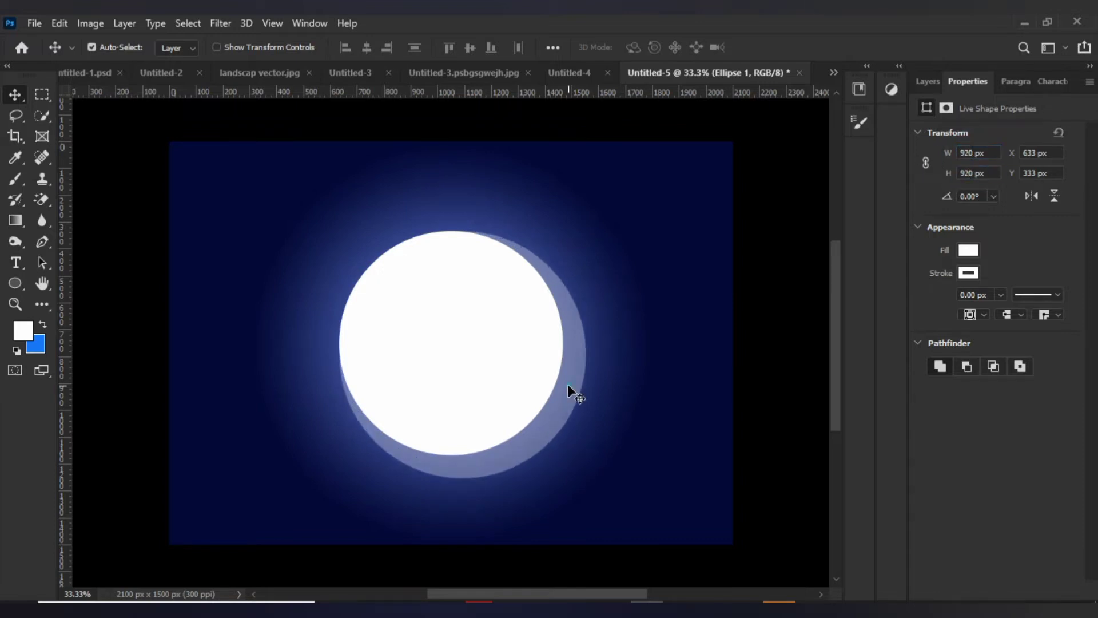
Center the translucent Ellipse 1 circle behind the white circle and set its width and height to 950 px.
mouse_move(568, 384)
left_mouse_down()
mouse_move(557, 376)
mouse_move(558, 386)
left_mouse_up()
left_click(970, 152)
key("BackSpace")
type("50")
key("BackSpace")
type("5")
key("Return")
Duplicate the translucent Ellipse 1 circle and set the copy's width and height to 1500 px.
left_click(928, 81)
key("ctrl+j")
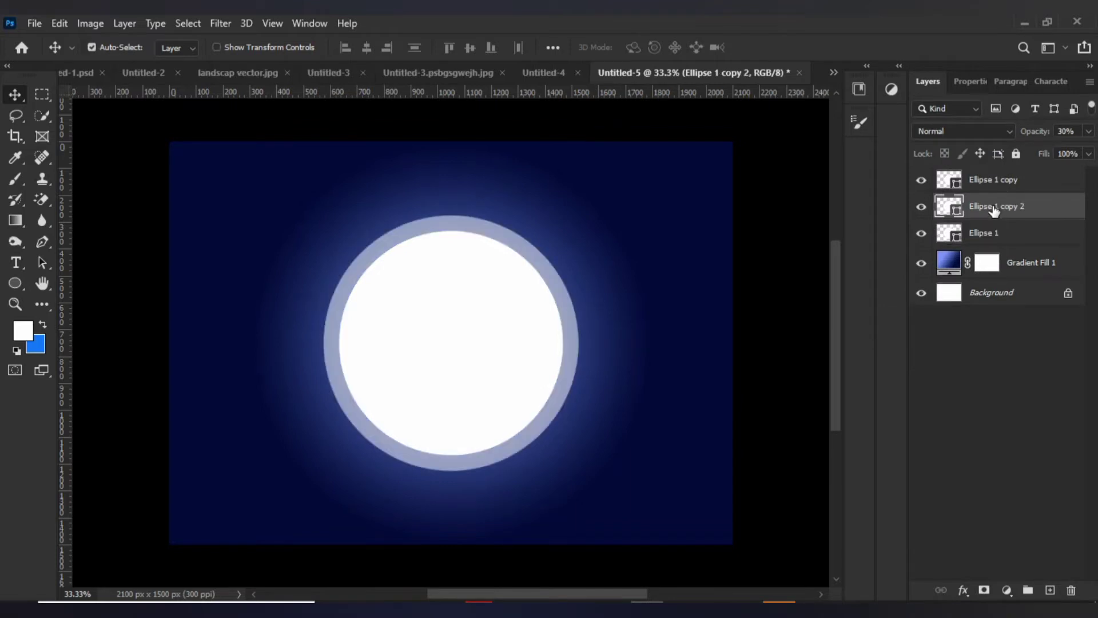
left_click(967, 84)
type("15")
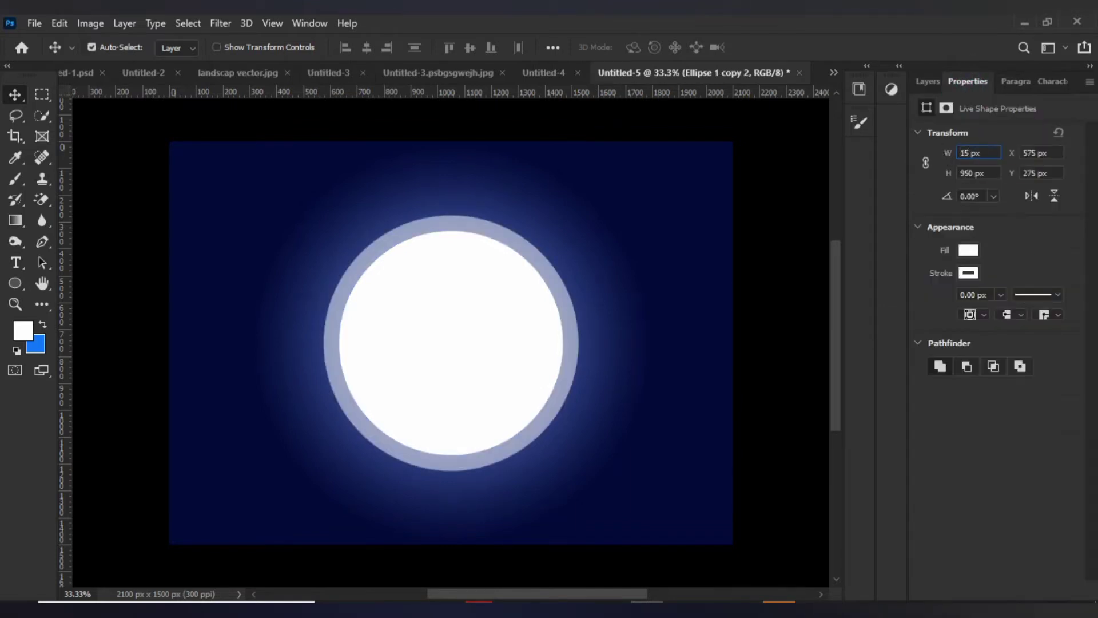
type("00")
left_click(969, 172)
key("BackSpace")
key("BackSpace")
type("1500")
key("BackSpace")
key("Return")
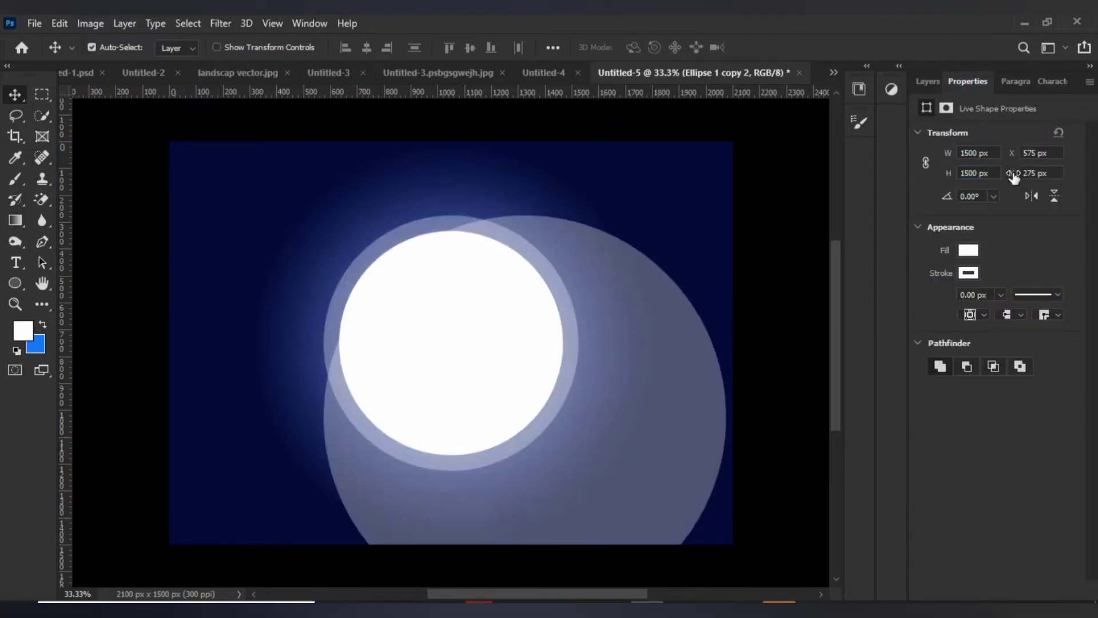
Scale the 1500 px copy down to about 74.20% and center it behind the other circles.
left_click_drag(655, 378, 581, 304)
left_click(927, 82)
key("ctrl+t")
left_click_drag(246, 143, 332, 243)
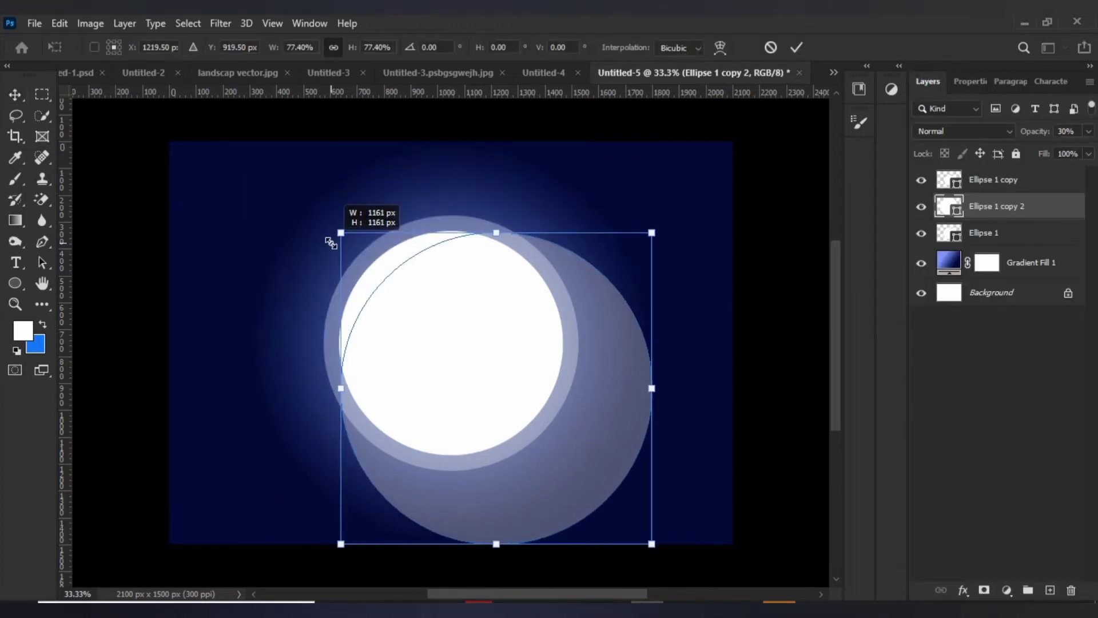
left_click_drag(610, 405, 565, 359)
left_click_drag(294, 187, 306, 201)
left_click_drag(595, 395, 588, 388)
Enlarge the inner translucent Ellipse 1 circle slightly around its center and move the Ellipse 1 copy 2 layer below it.
left_click(1056, 234)
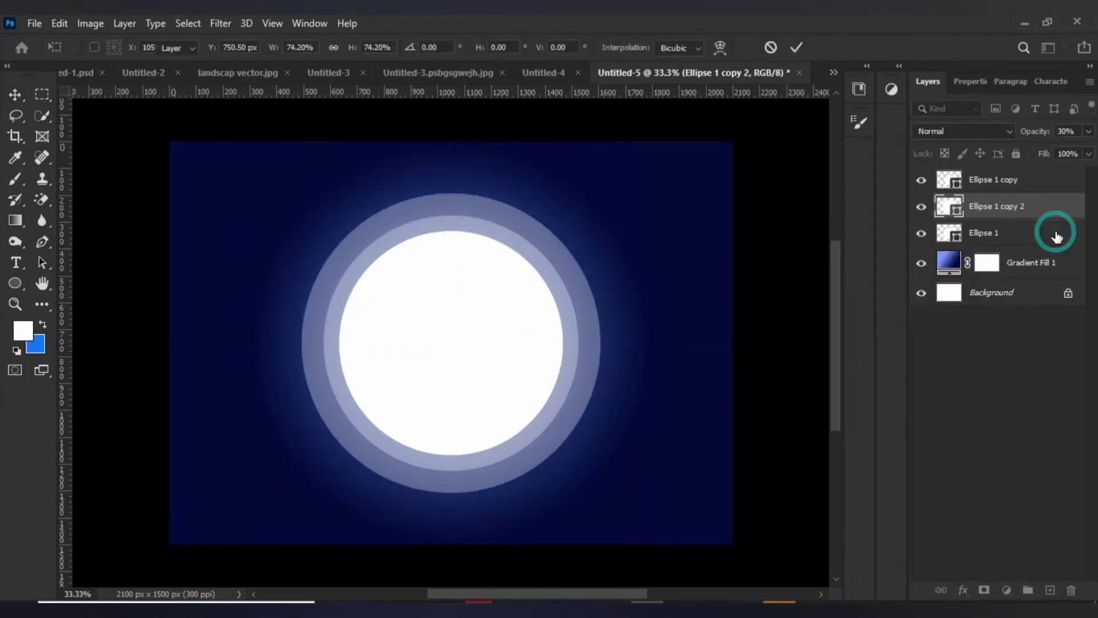
key("ctrl+t")
left_click_drag(322, 214, 311, 203)
left_click_drag(414, 226, 419, 230)
left_click_drag(1074, 203, 973, 265)
Duplicate the Ellipse 1 copy 2 circle and scale the duplicate to about 113.12%, concentric with the others.
key("ctrl+j")
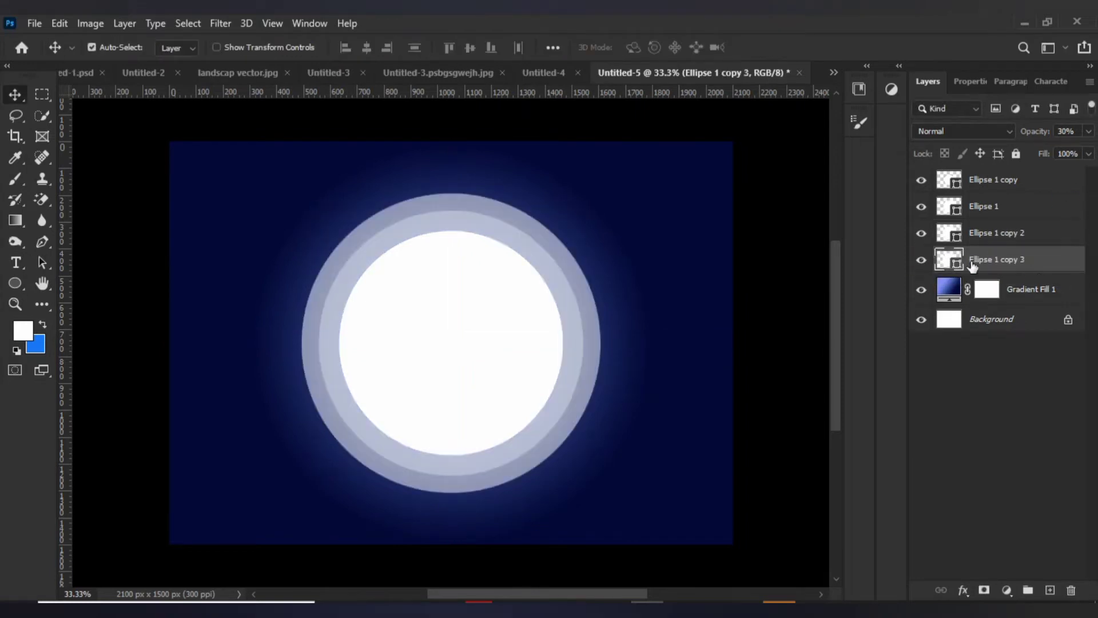
key("ctrl+t")
left_click_drag(300, 188, 262, 152)
left_click_drag(375, 188, 393, 205)
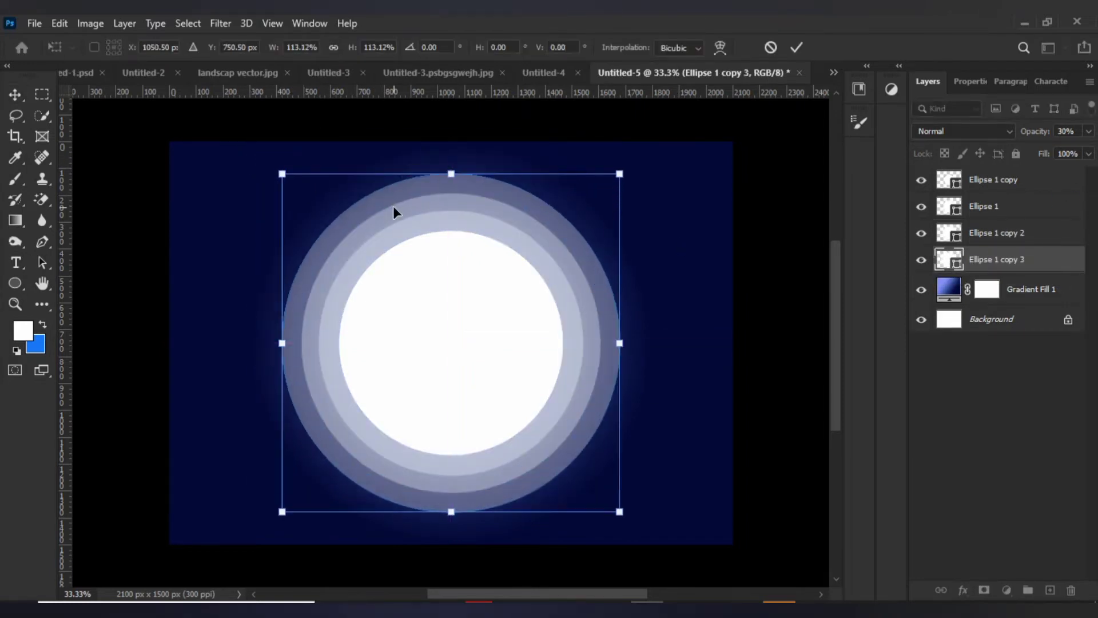
key("Return")
Duplicate the outermost circle beneath Ellipse 1 copy 3 and enlarge the duplicate into a wider concentric ring.
key("ctrl+j")
left_click_drag(1018, 270, 1011, 287)
key("ctrl+t")
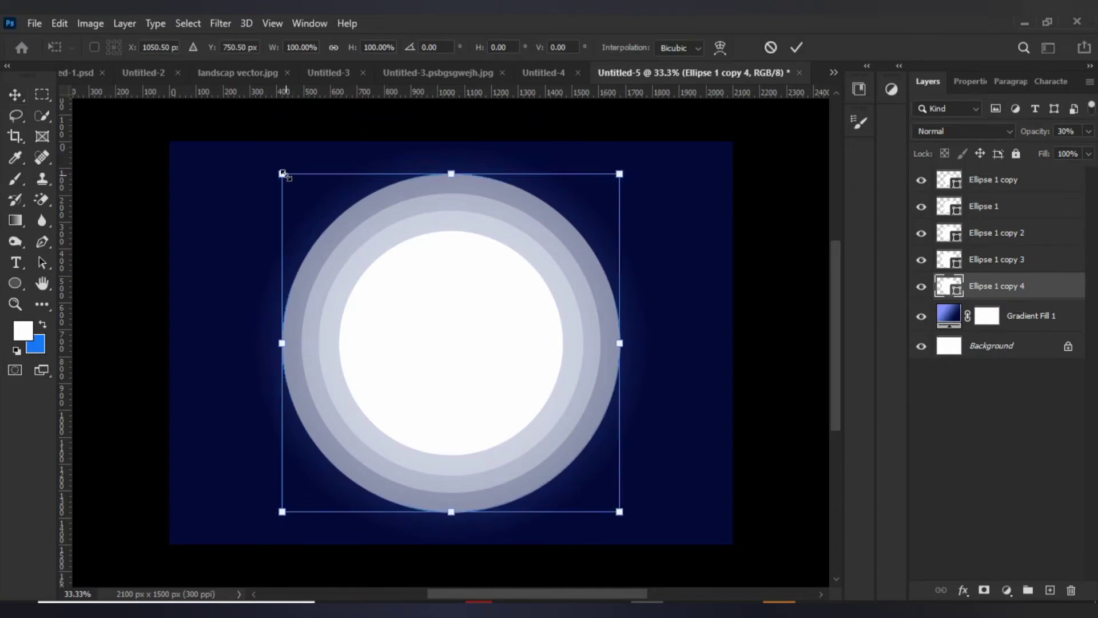
left_click_drag(282, 173, 233, 145)
left_click_drag(352, 177, 377, 195)
left_click(996, 462)
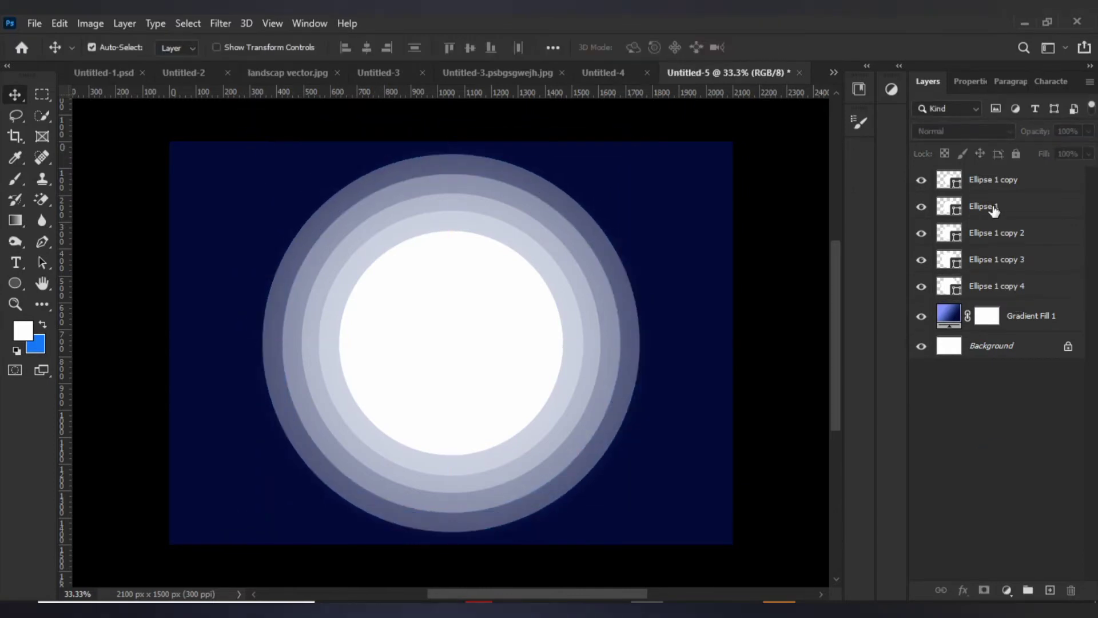
Raise the opacity of the innermost translucent ring on the Ellipse 1 layer slightly.
left_click(994, 209)
left_click(1088, 131)
left_click_drag(1034, 147, 1045, 147)
left_click(1068, 131)
Set the opacity of Ellipse 1 copy 2 to 20% and Ellipse 1 copy 3 to 10%.
left_click(1016, 235)
left_click(1070, 130)
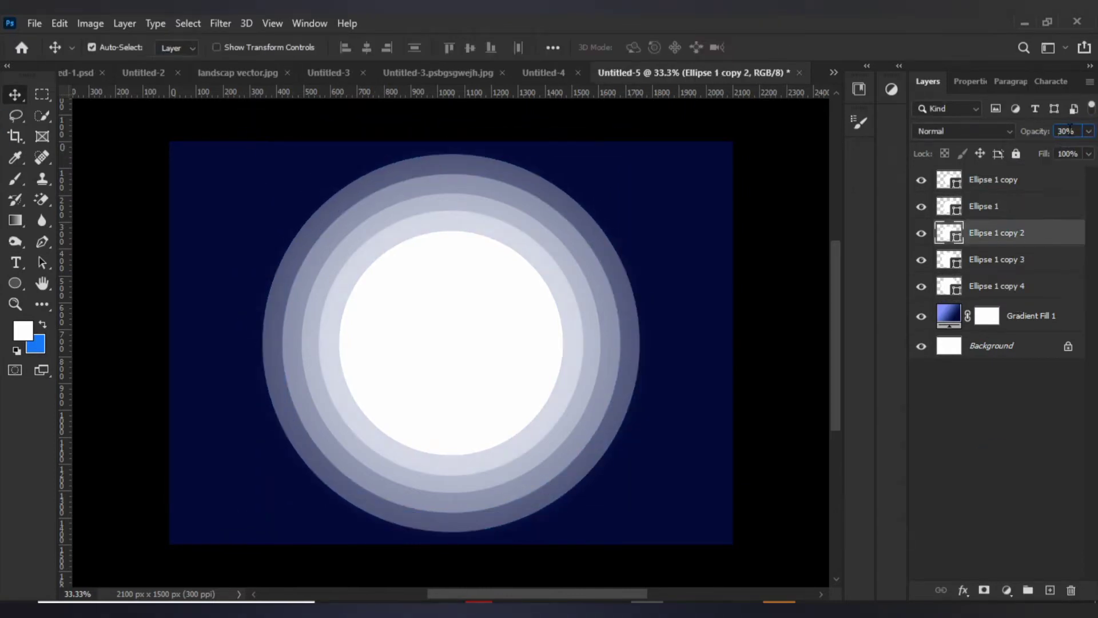
left_click(1070, 131)
type("20")
left_click(1031, 262)
left_click(1065, 130)
type("10")
left_click(1016, 293)
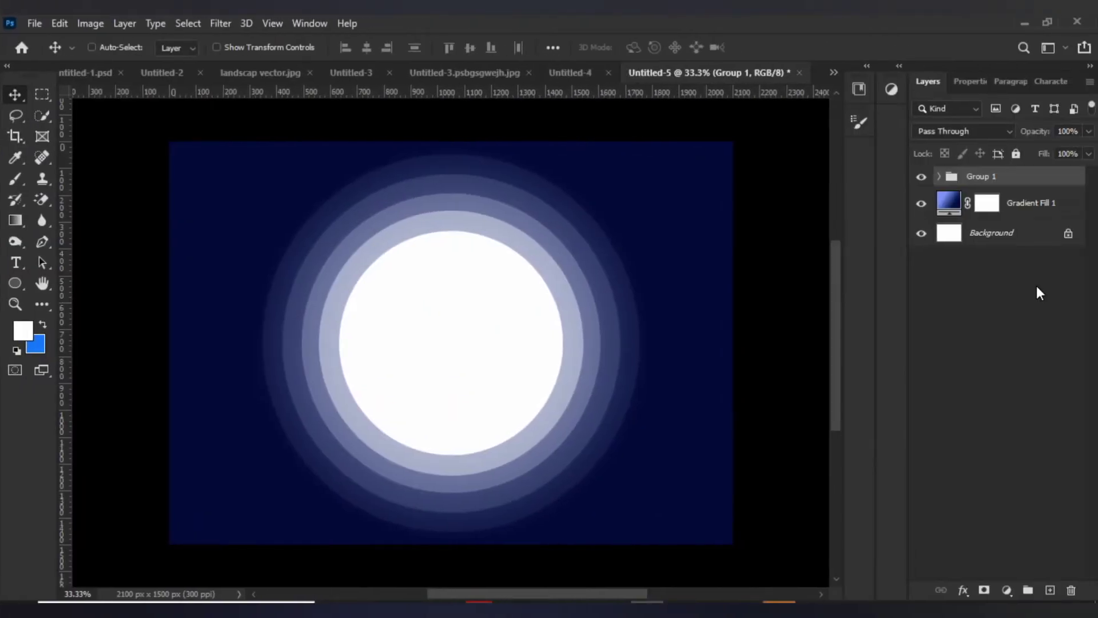
Scale the grouped circles in Group 1 to about 78.59% and center them horizontally, slightly above the canvas's middle.
key("ctrl+t")
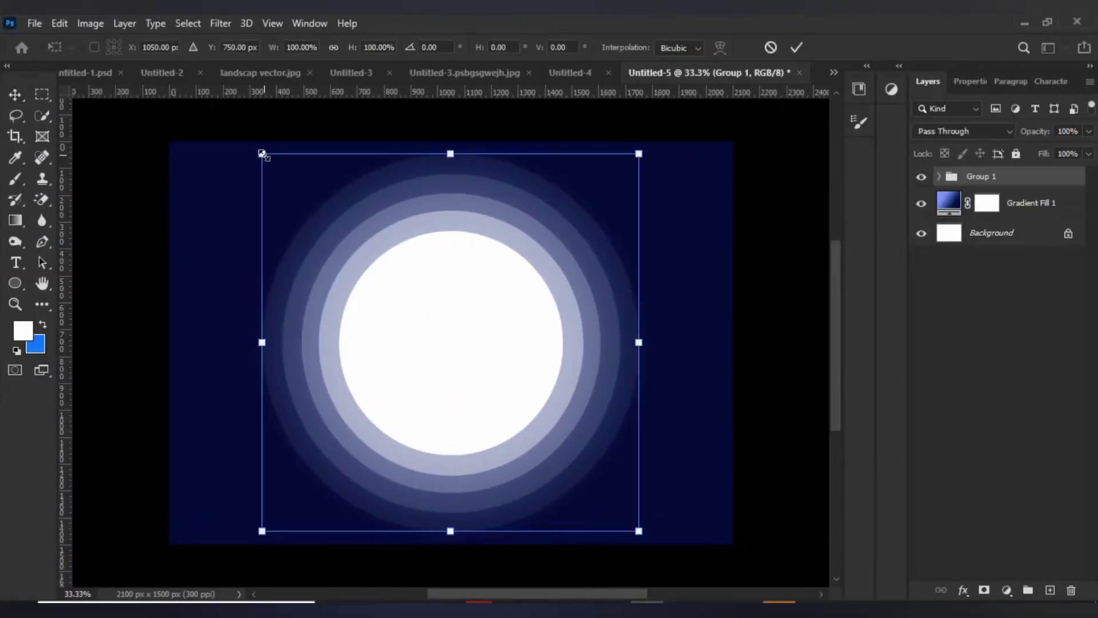
left_click_drag(262, 153, 336, 246)
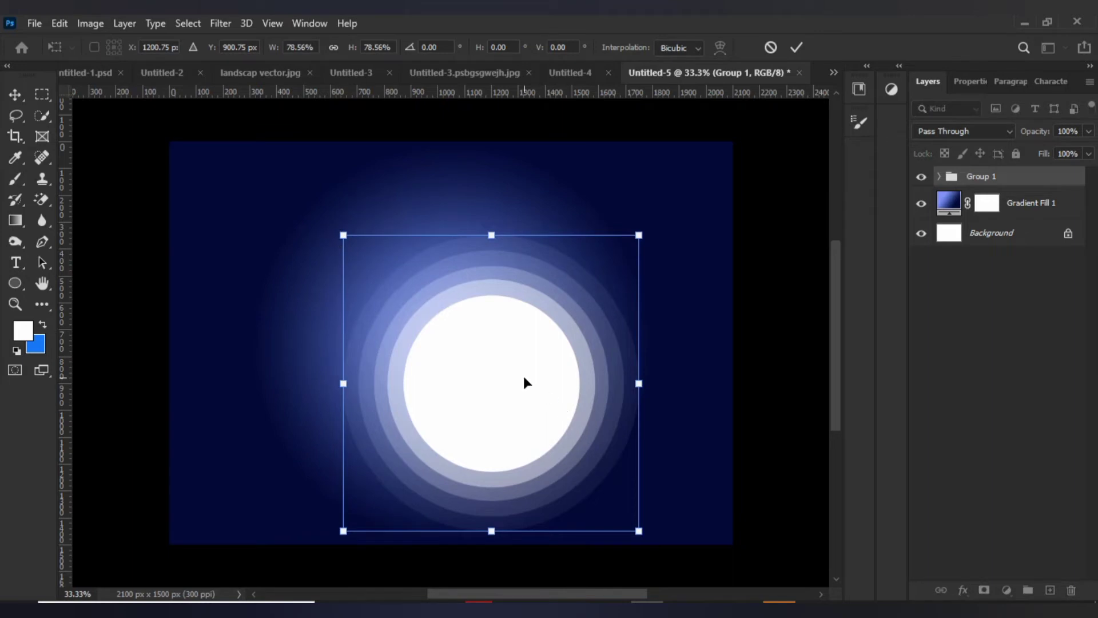
left_click_drag(524, 378, 485, 328)
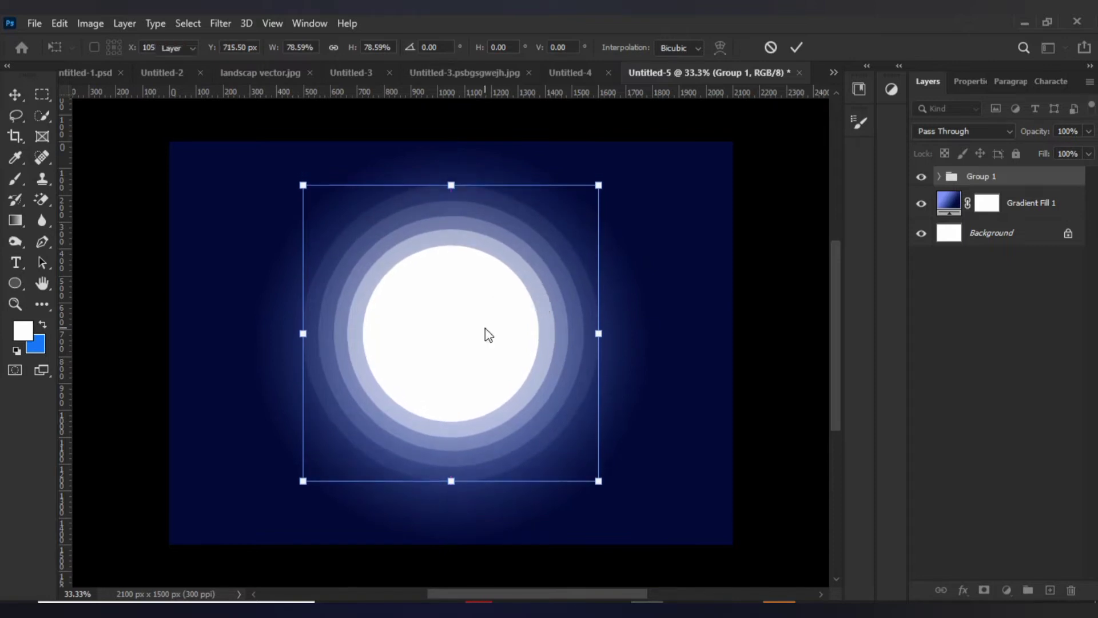
key("Return")
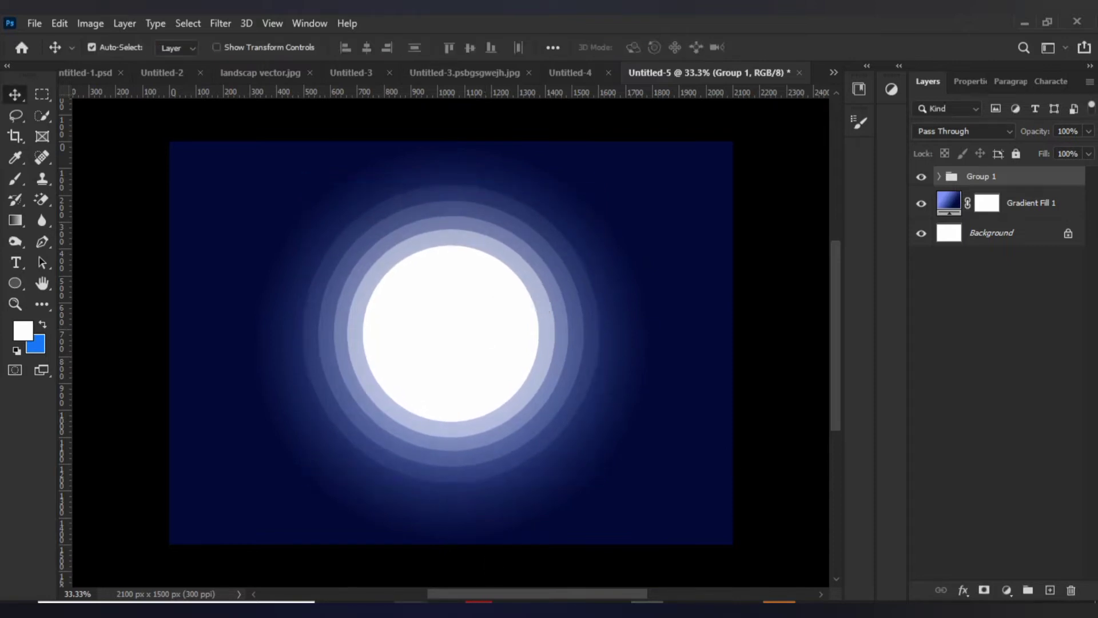
Place toppng.com-mountain-png-1024x379.png from File Explorer's Downloads folder into the Photoshop design and align it with the canvas's bottom edge.
mouse_move(411, 610)
left_click(411, 589)
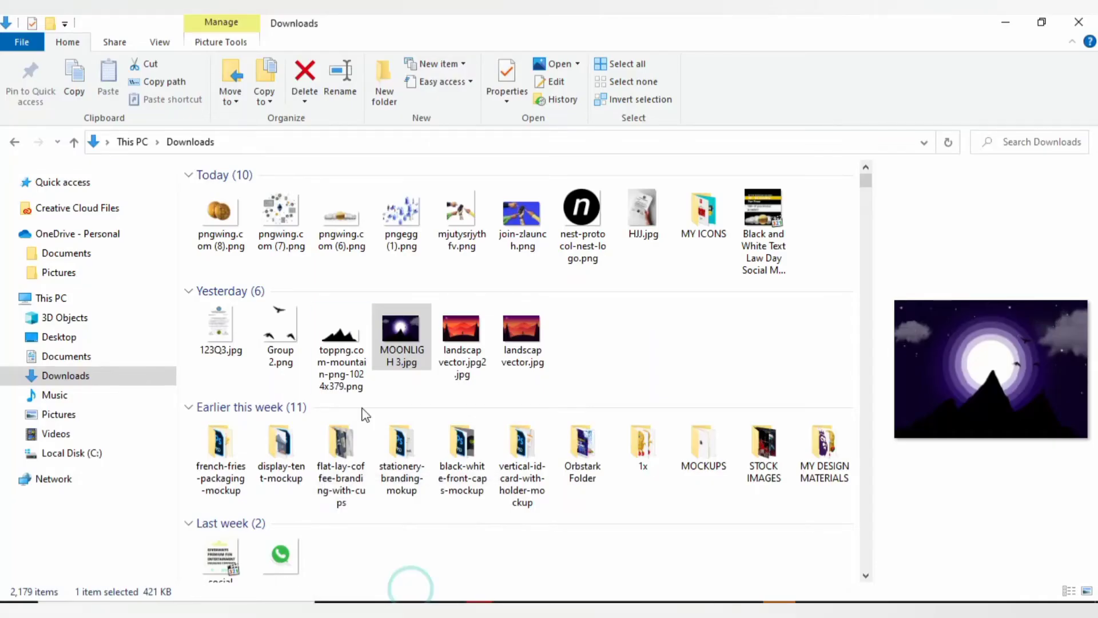
left_click(345, 344)
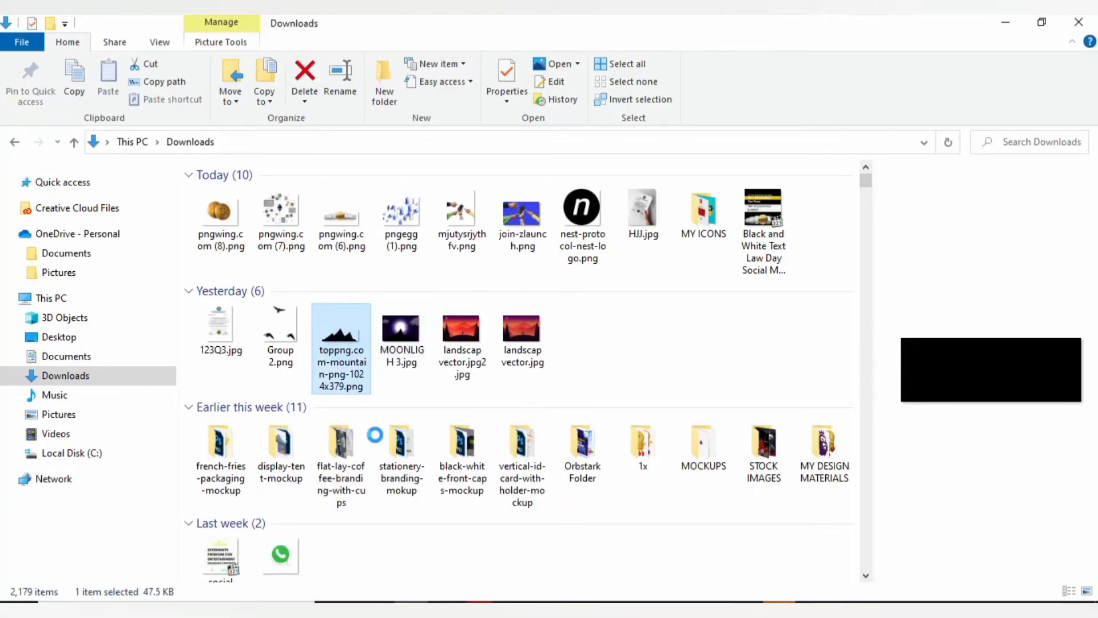
left_click_drag(375, 435, 451, 475)
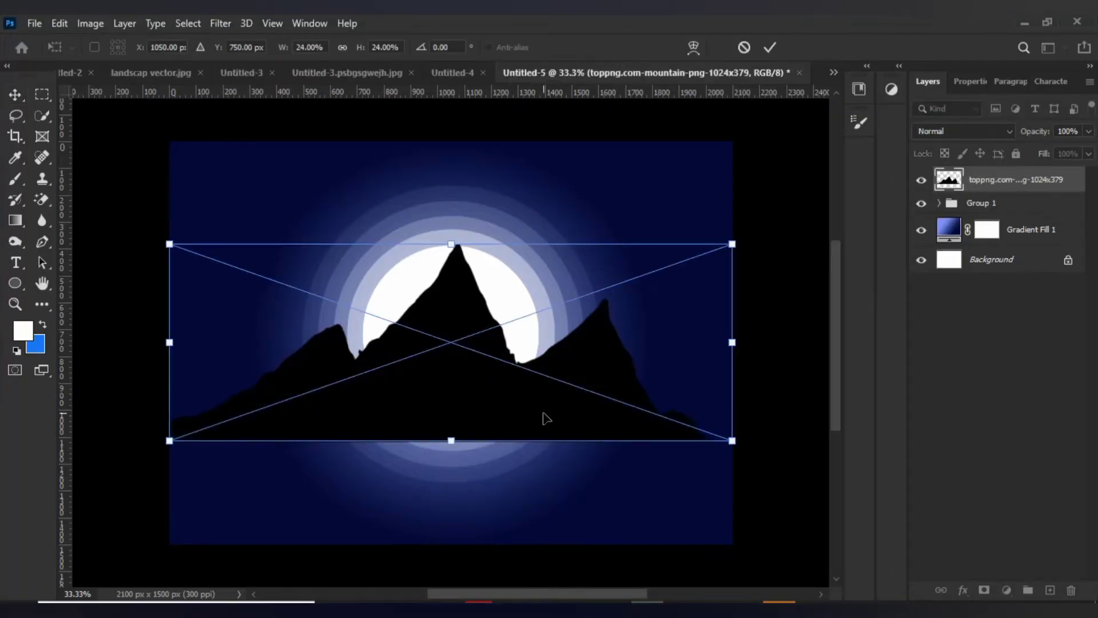
left_click_drag(541, 420, 546, 521)
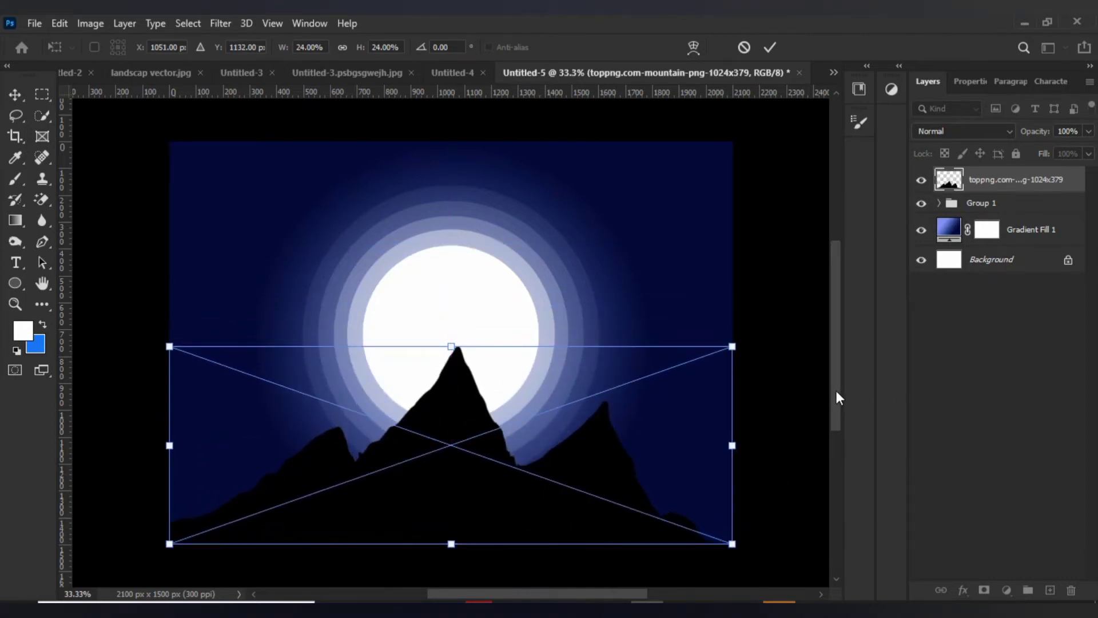
left_click_drag(836, 398, 836, 412)
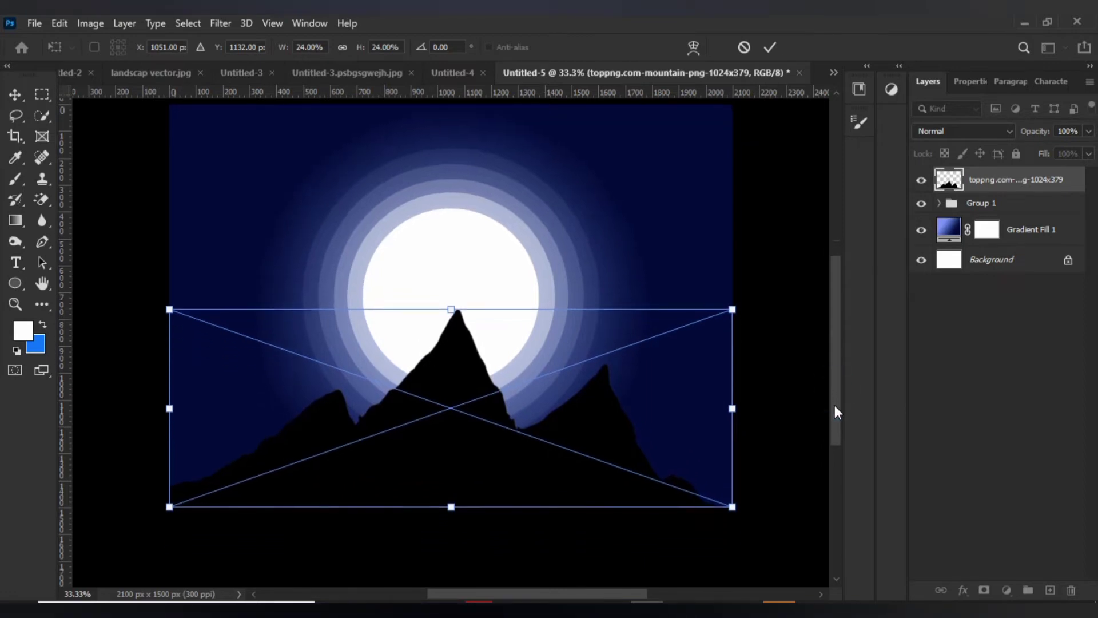
left_click(699, 234)
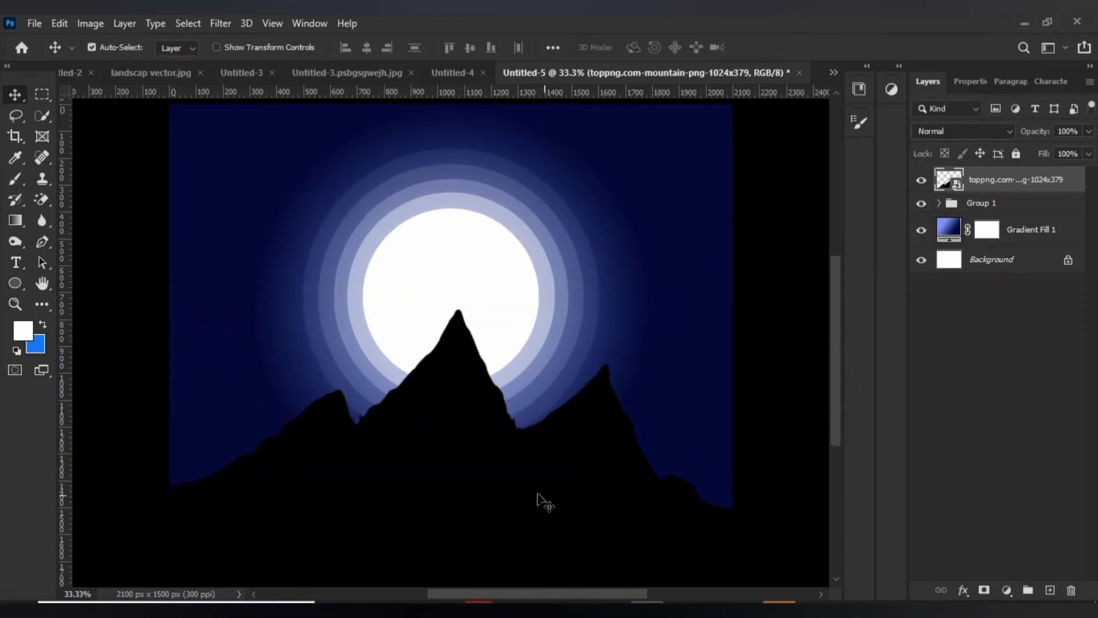
Enlarge the mountain image to about 24.45% so that it spans the full width of the canvas.
left_click(543, 500)
key("ctrl+t")
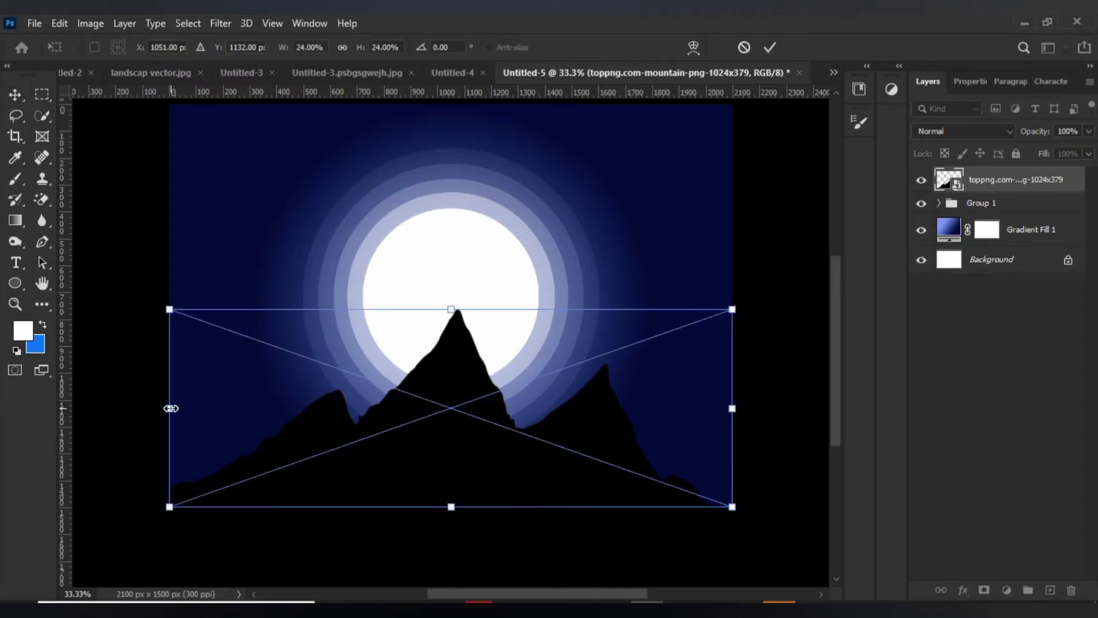
left_click(171, 408)
left_click_drag(168, 406, 158, 406)
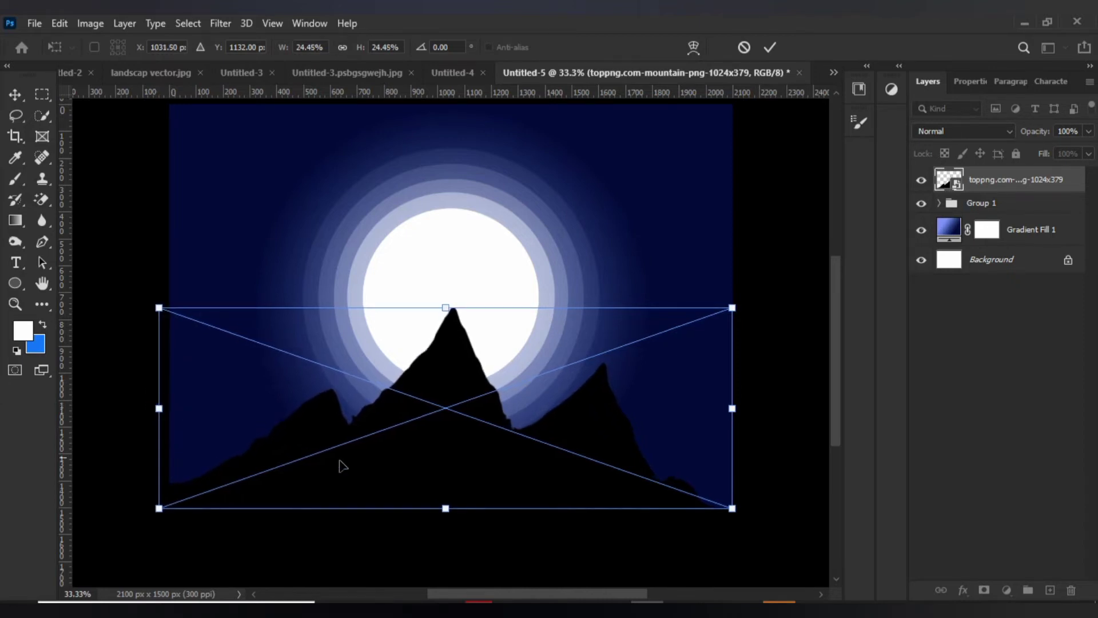
key("Return")
Place the bird image Group 2.png from File Explorer's Downloads folder into the Photoshop design.
mouse_move(412, 613)
left_click(412, 572)
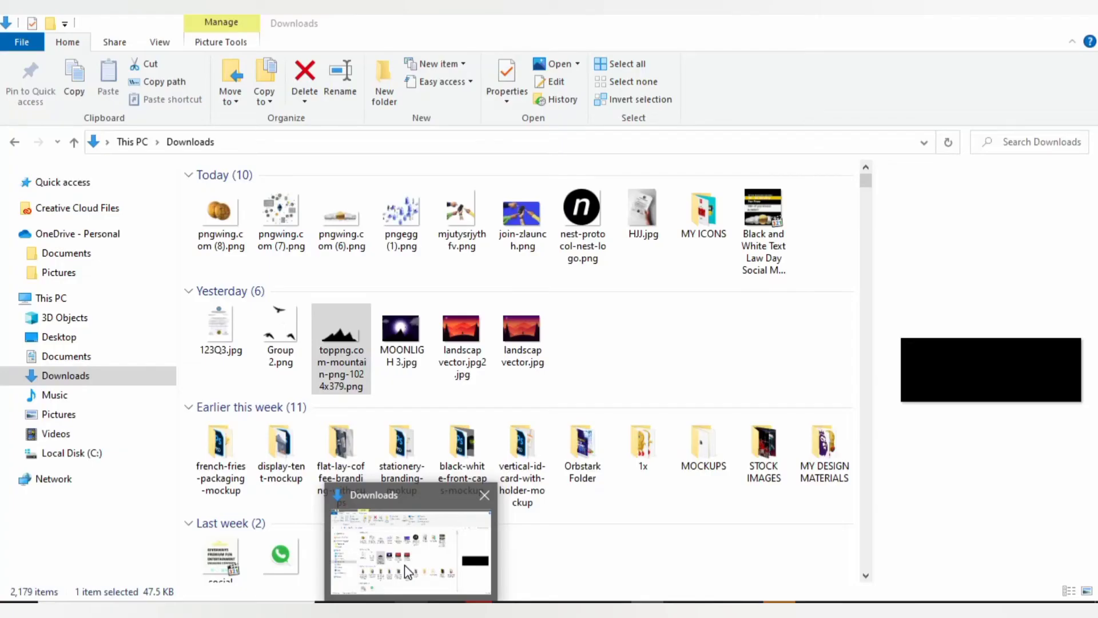
left_click(294, 340)
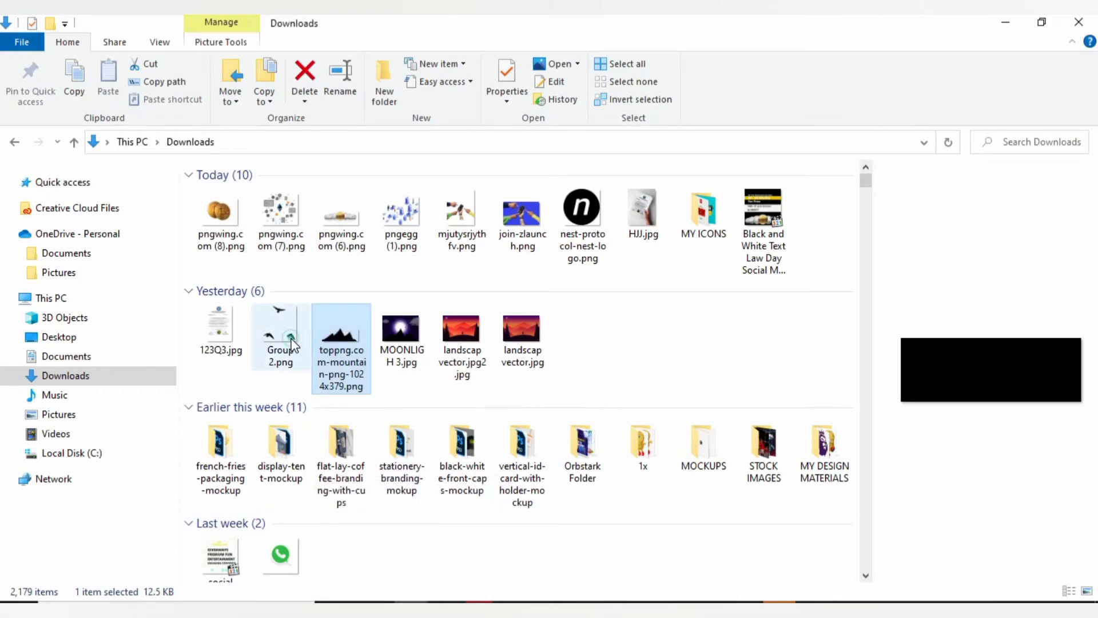
left_click_drag(292, 339, 631, 280)
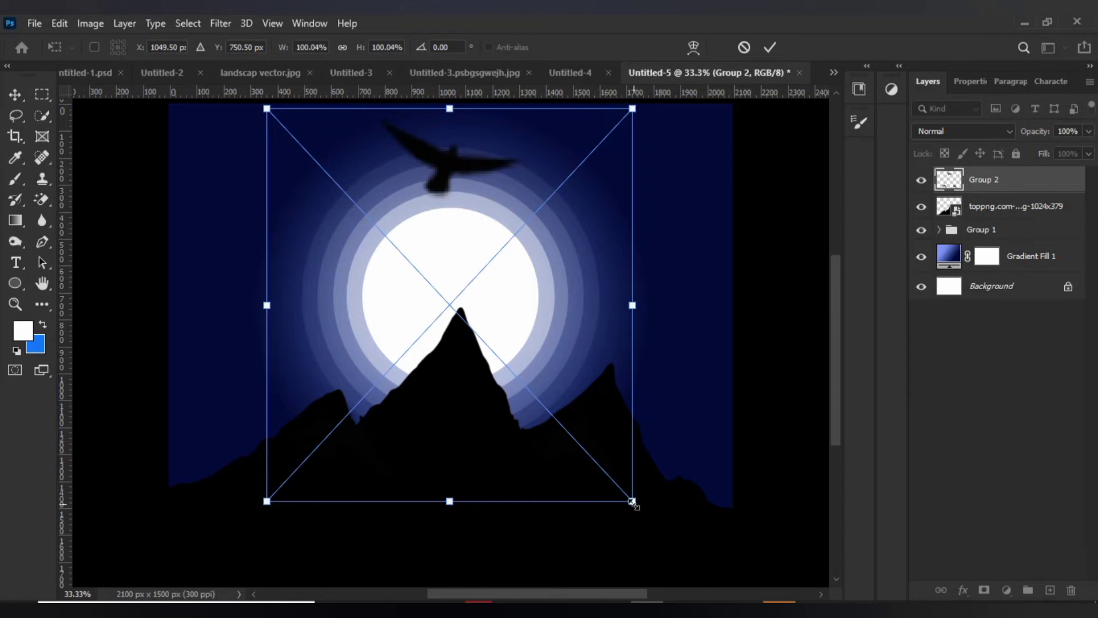
Scale the birds down to about 30.11% and position them at the moon's right side above the right mountain peak.
left_click_drag(633, 501, 362, 244)
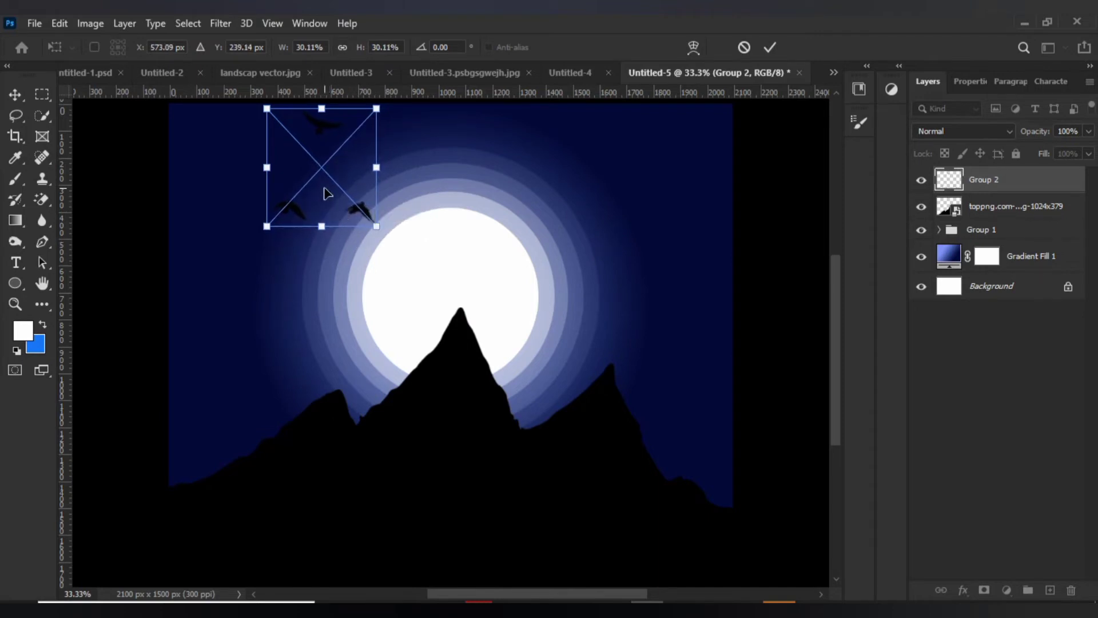
left_click_drag(328, 187, 584, 265)
key("Return")
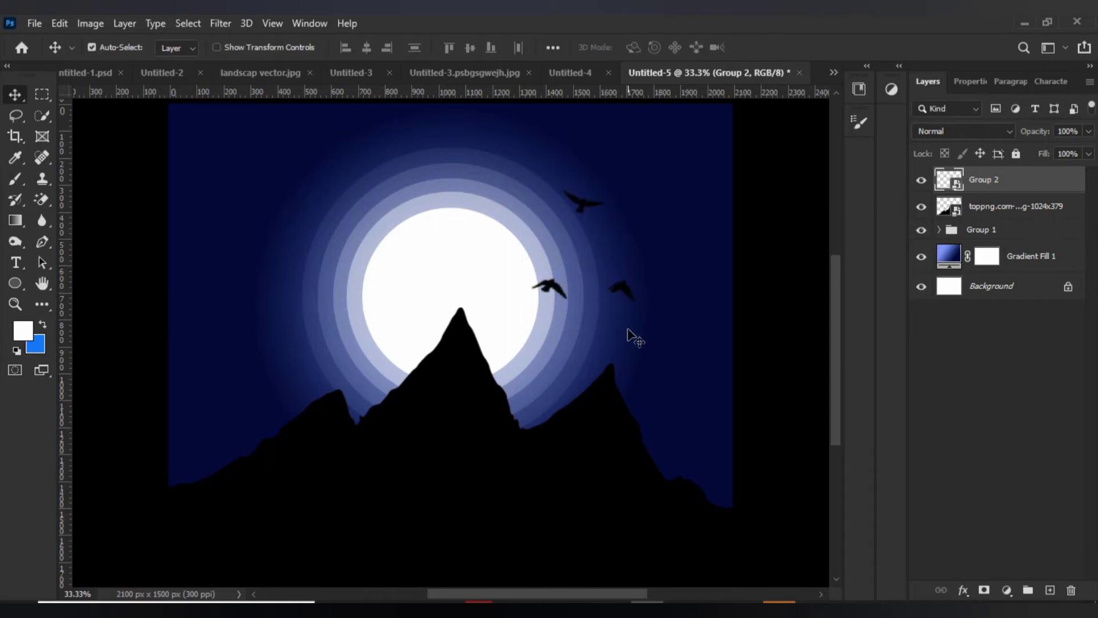
Add a new empty layer above the birds' Group 2 layer.
key("ctrl+minus")
key("ctrl+minus")
key("ctrl+plus")
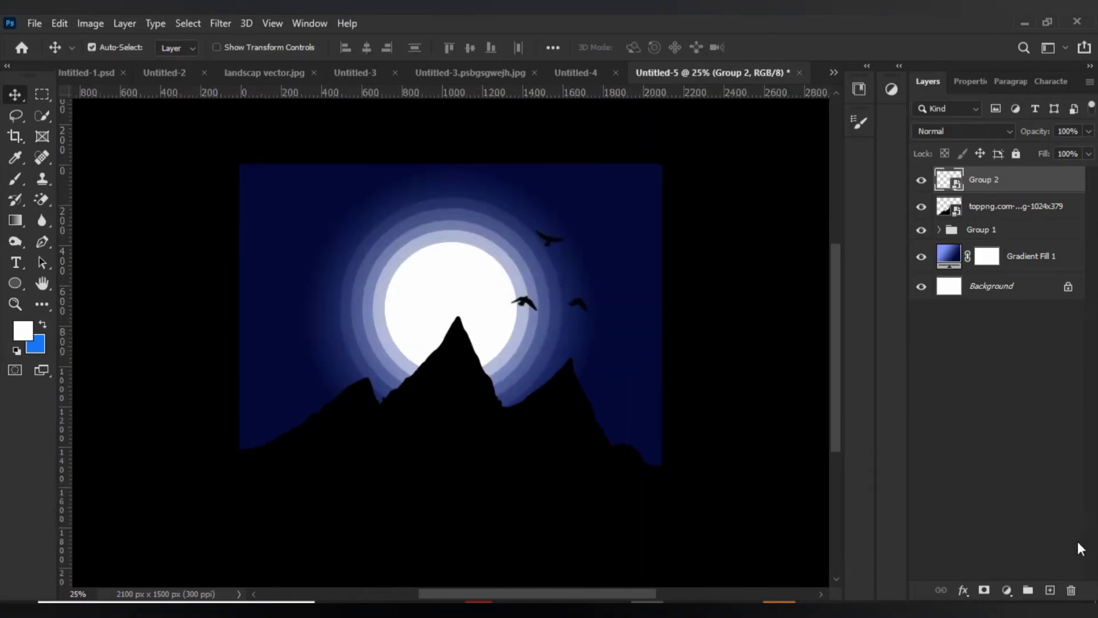
left_click(1050, 590)
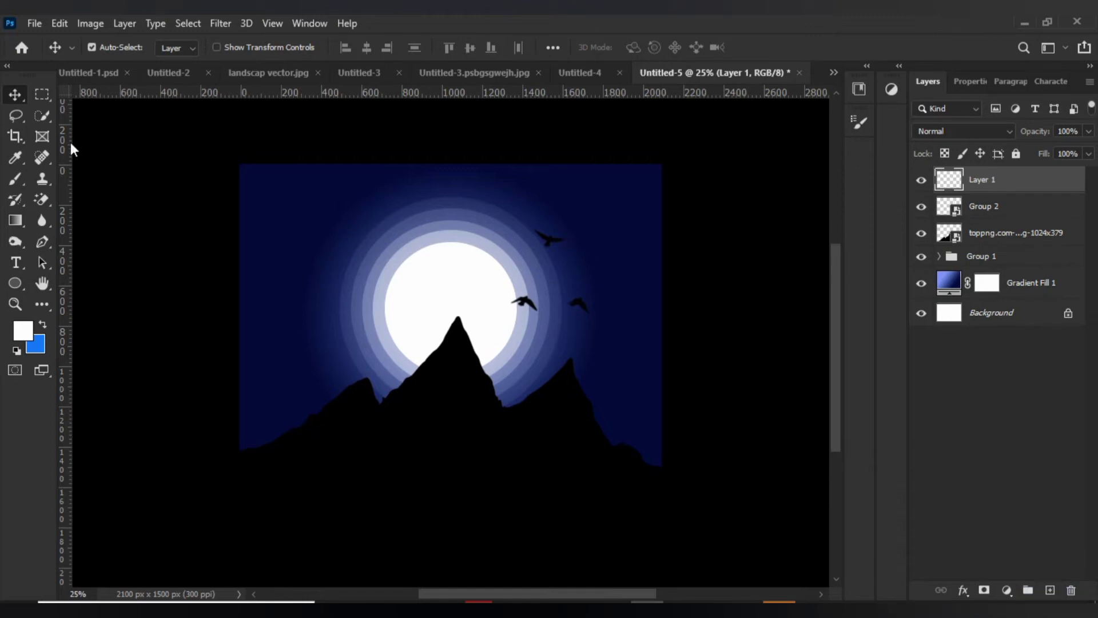
Paint small white stars scattered across the night sky on Layer 1 with a 5 px brush.
left_click(19, 175)
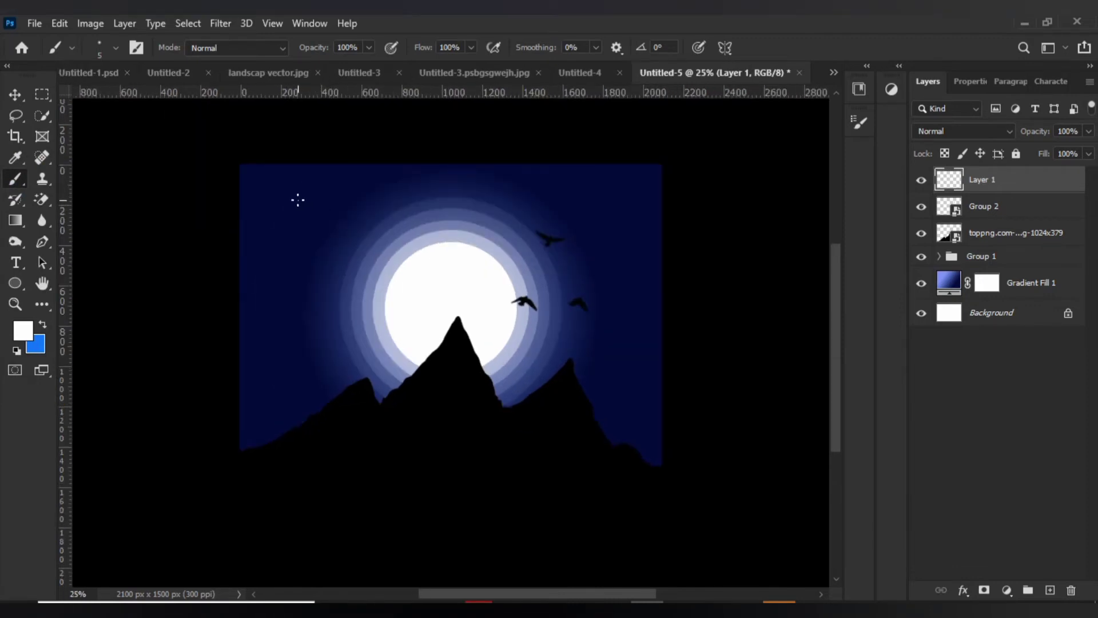
left_click(297, 200)
left_click(303, 260)
left_click(416, 192)
mouse_move(571, 192)
left_mouse_down()
mouse_move(606, 218)
mouse_move(631, 261)
left_mouse_up()
key("ctrl+z")
left_click(630, 260)
left_click(606, 212)
left_click(543, 207)
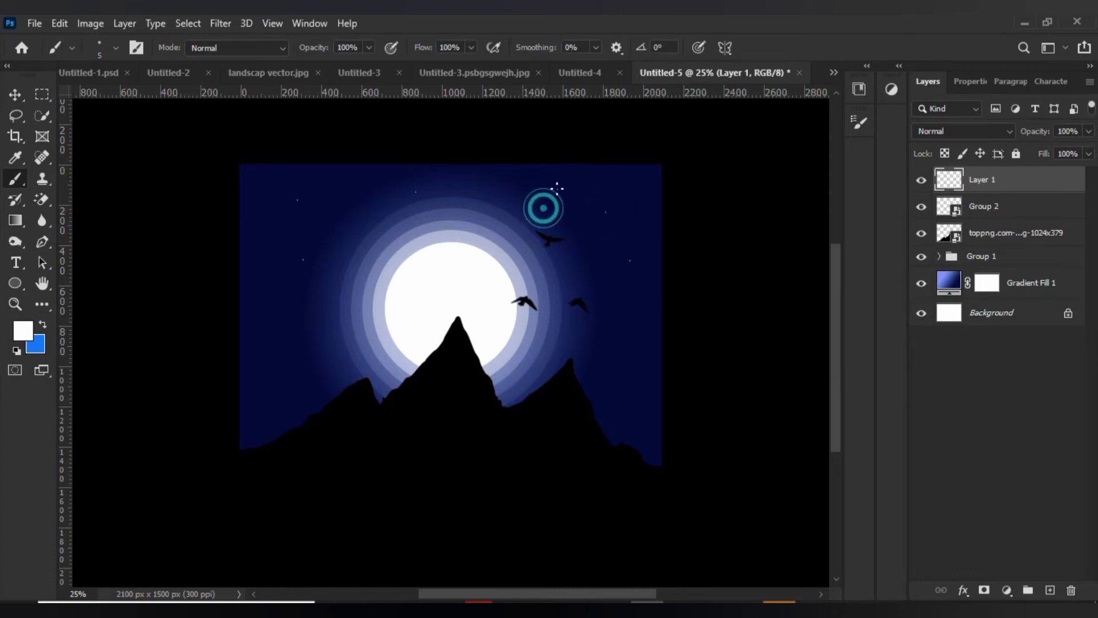
left_click(635, 179)
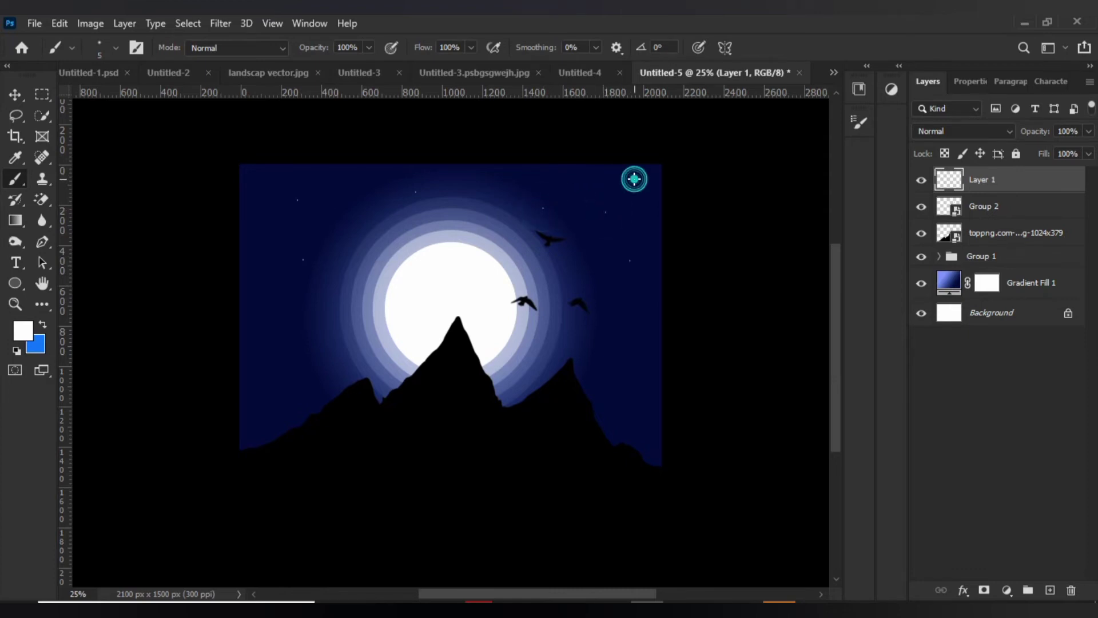
left_click(336, 181)
left_click(268, 278)
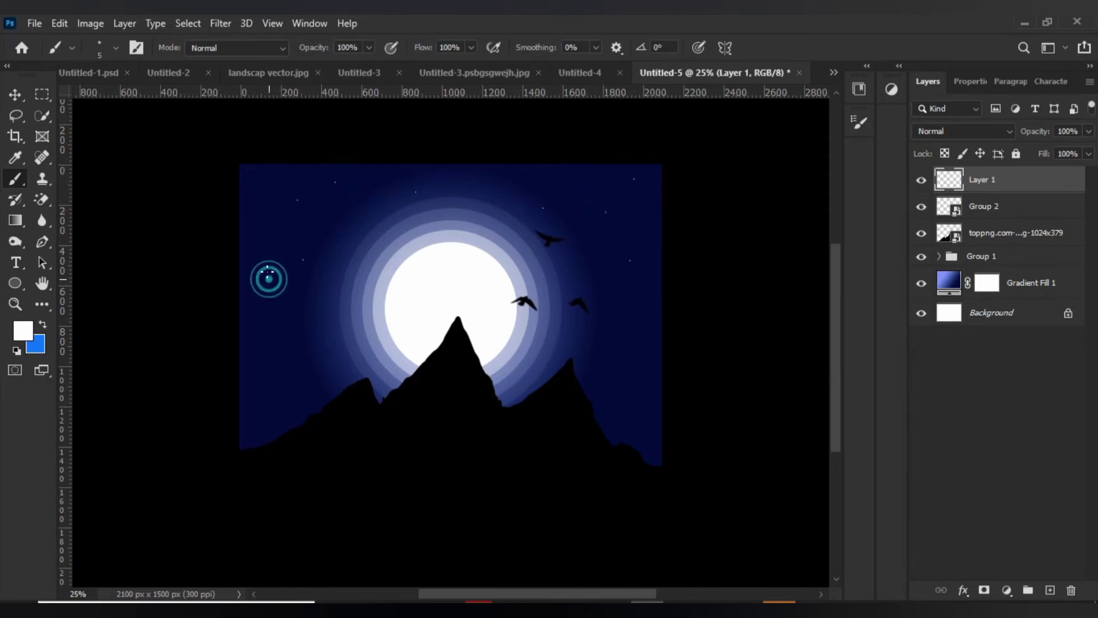
left_click(252, 181)
left_click(251, 227)
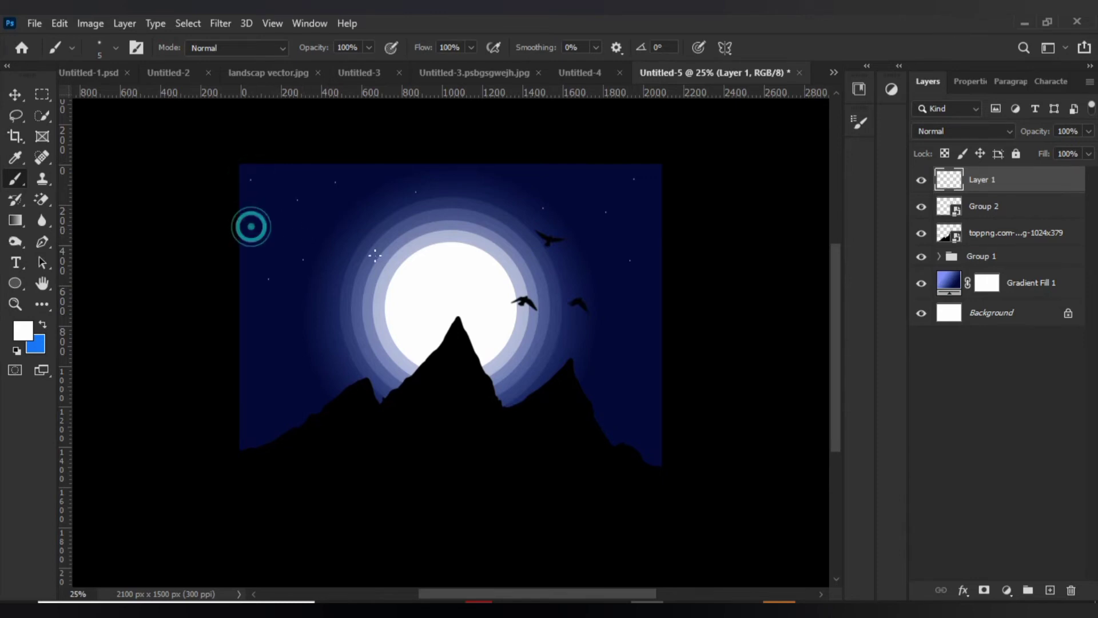
left_click(515, 254)
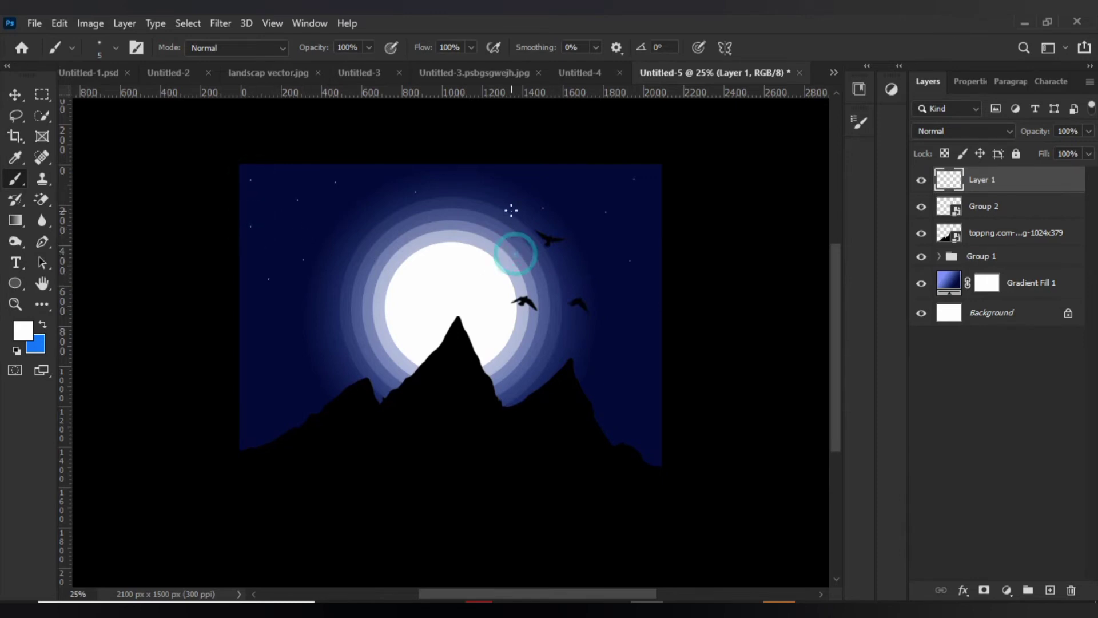
left_click(493, 187)
left_click(657, 325)
Add slightly larger white stars on both sides of the moon with a 7 px brush.
left_click(603, 291)
left_click(568, 184)
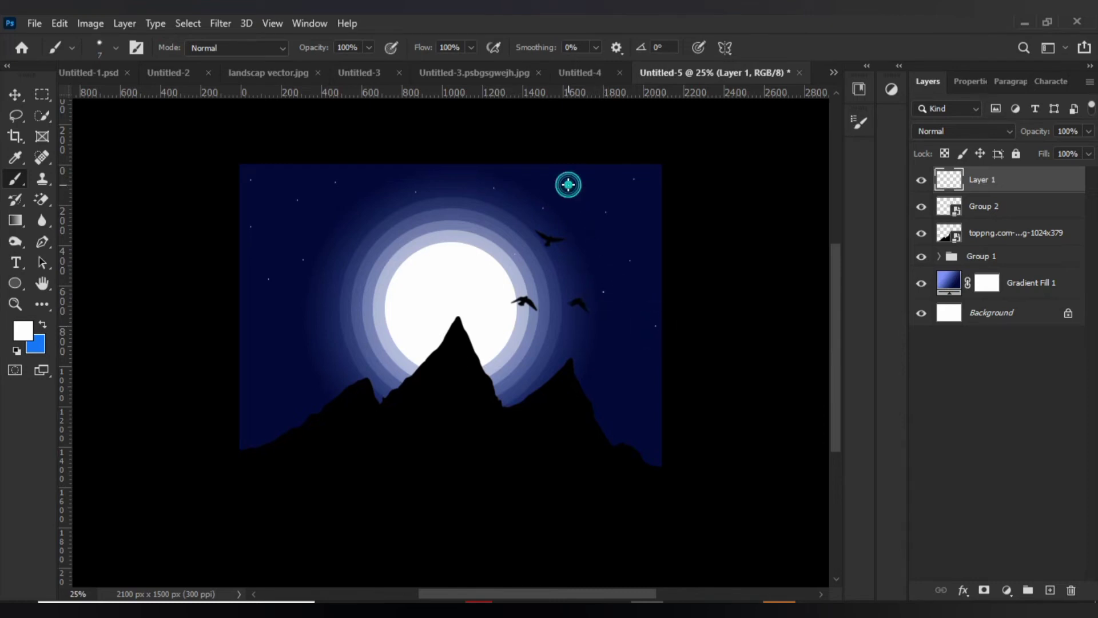
left_click(336, 215)
left_click(290, 253)
left_click(276, 184)
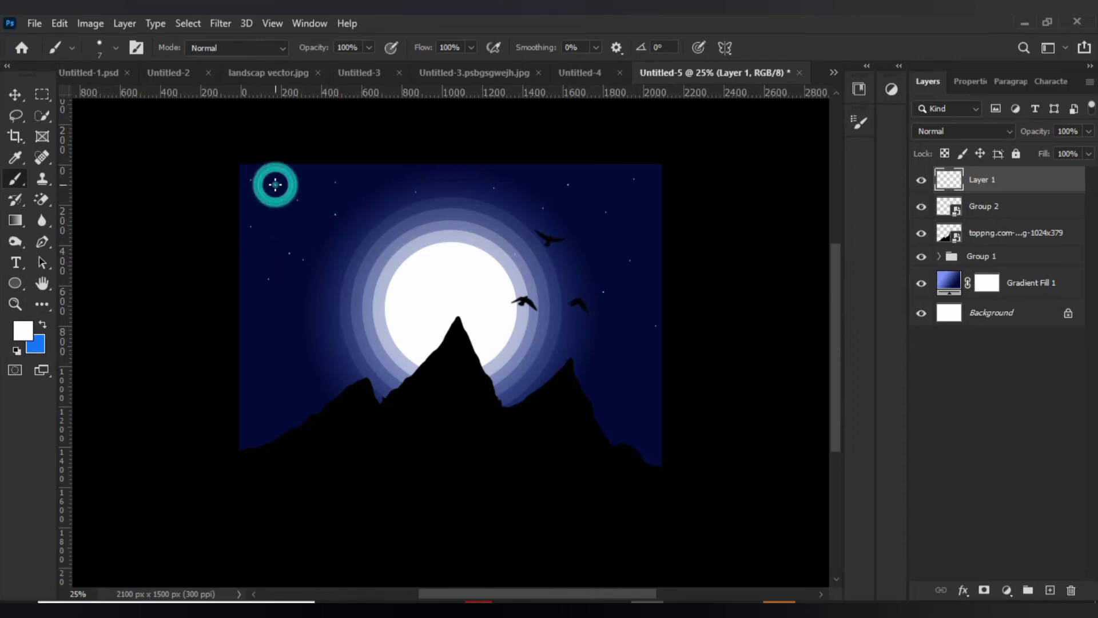
Increase the brush size to 9 px and paint brighter stars in the upper sky on both sides of the moon.
key("bracketright")
key("bracketright")
left_click(268, 220)
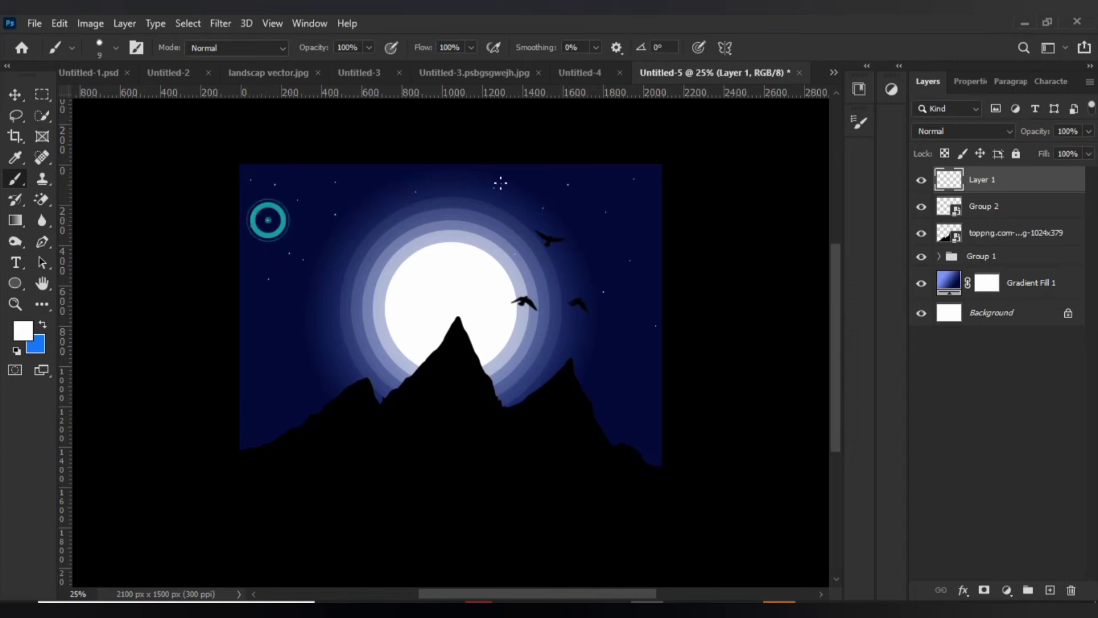
left_click(599, 183)
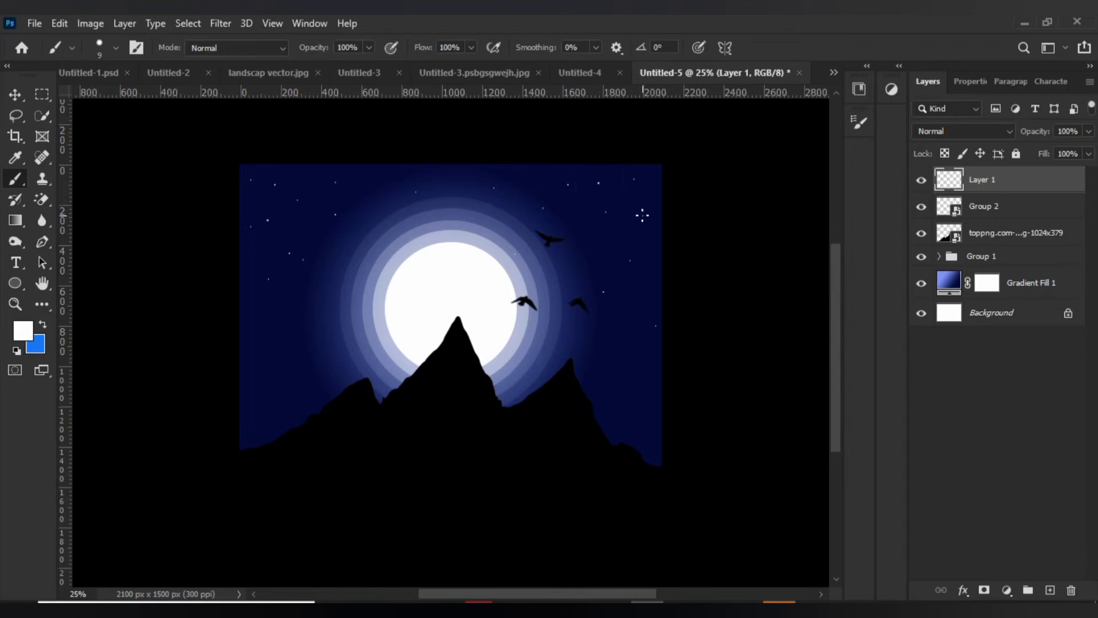
left_click(643, 216)
left_click(586, 253)
Vary the brush size, ending at 8 px, and paint the last stars, including ones low above the outer mountain slopes.
key("bracketright")
key("bracketright")
key("bracketleft")
left_click(629, 338)
key("bracketleft")
key("bracketleft")
left_click(256, 383)
left_click(610, 356)
key("ctrl+minus")
key("ctrl+minus")
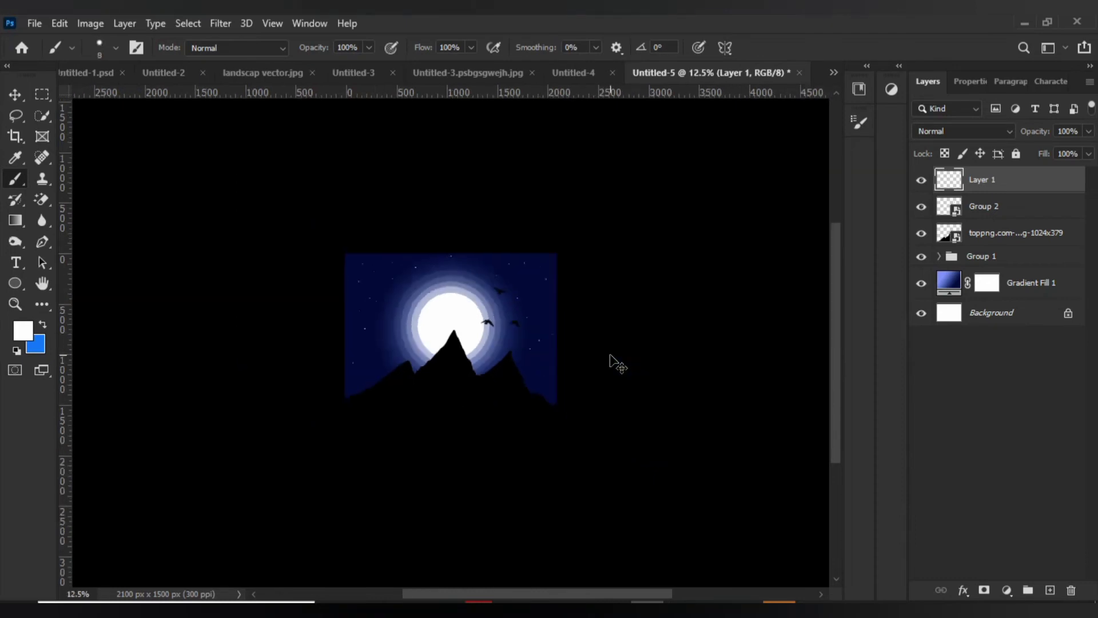
key("ctrl+plus")
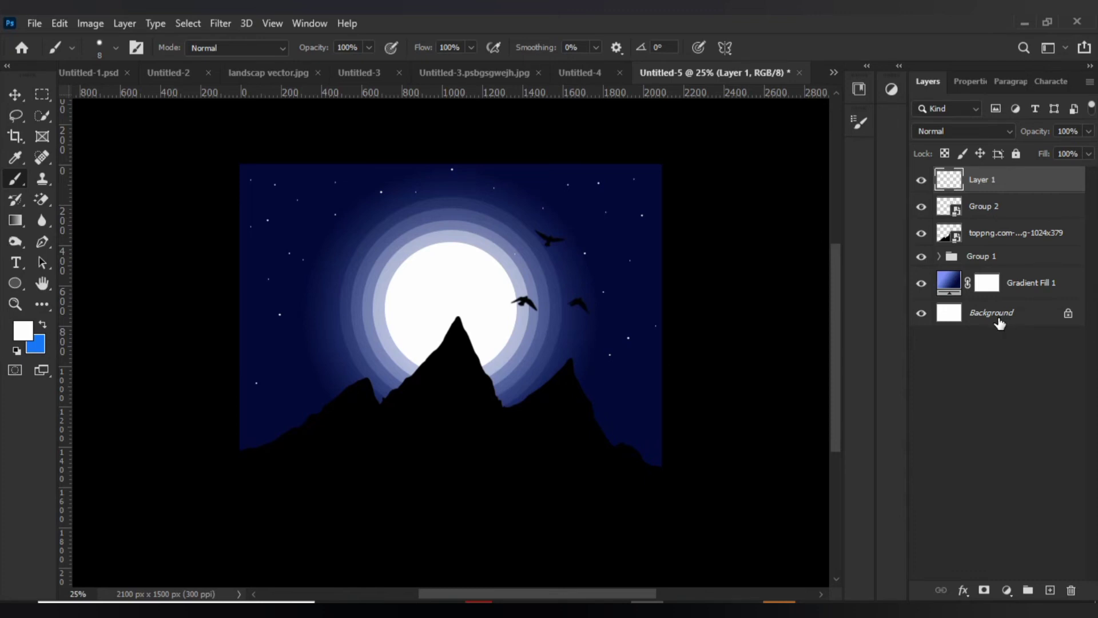
Add a linear white-to-transparent gradient fill layer directly above the mountain layer, with a 90° angle and 100% scale.
key("ctrl+0")
key("ctrl+minus")
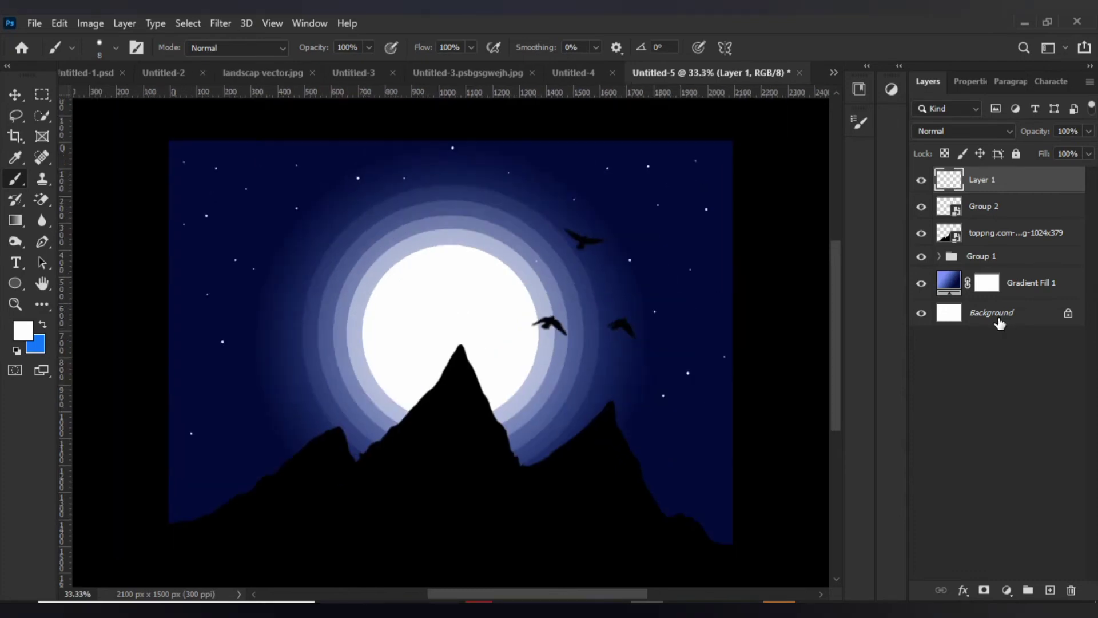
left_click(1022, 240)
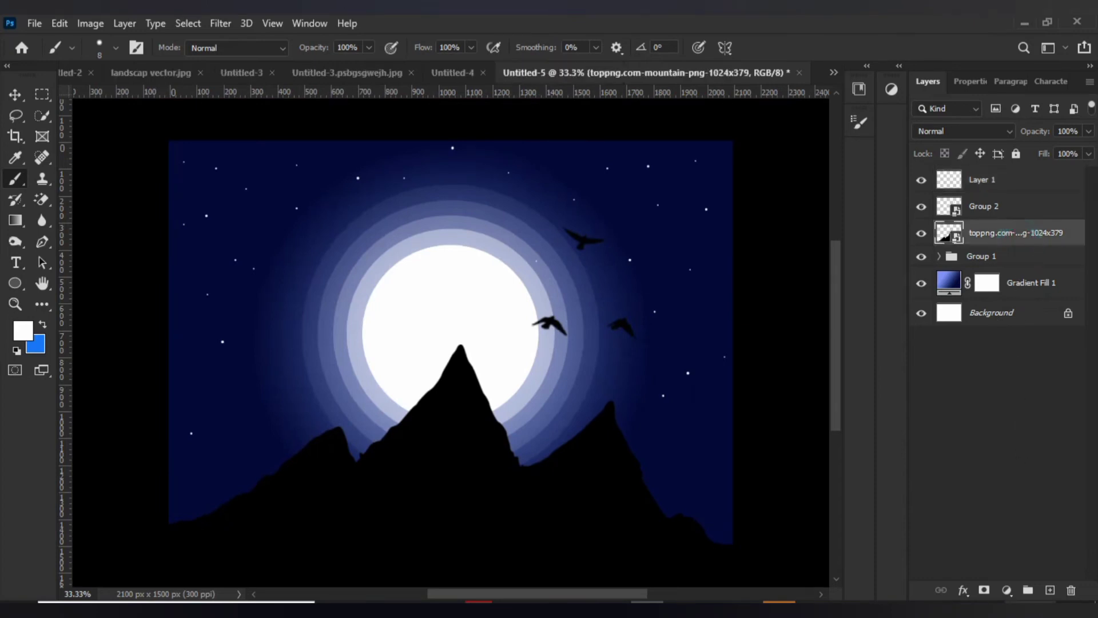
left_click(1004, 593)
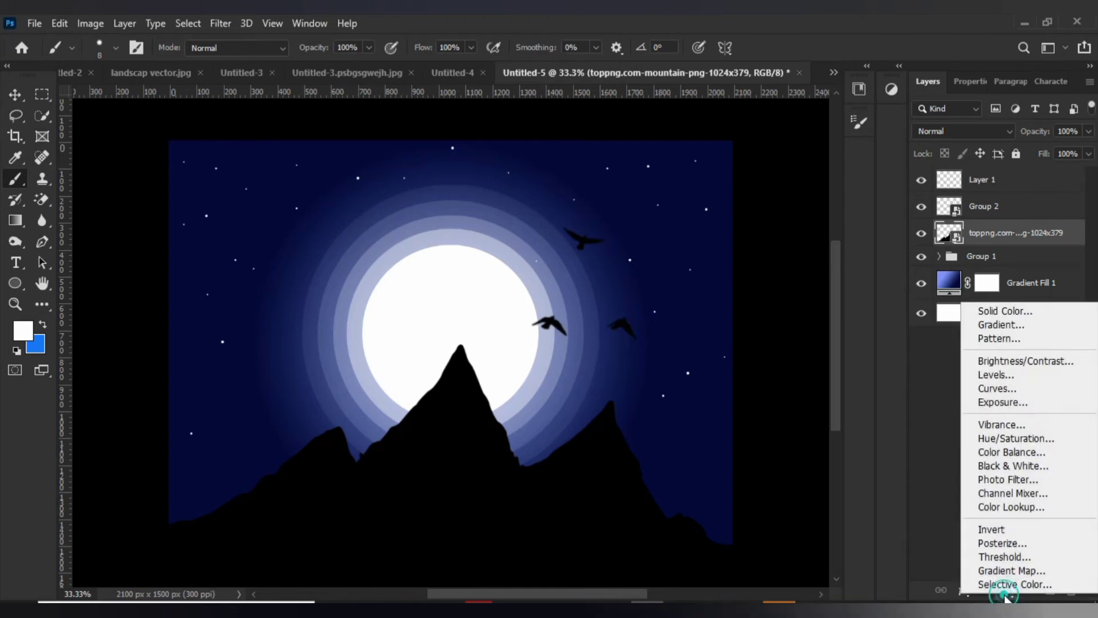
left_click(1024, 330)
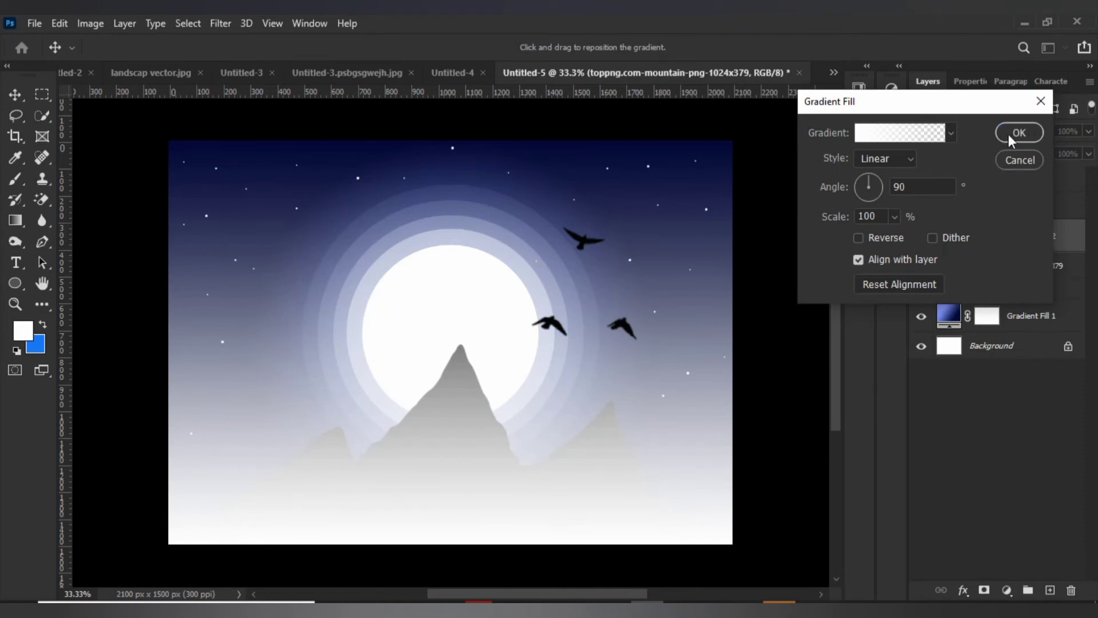
left_click(1011, 133)
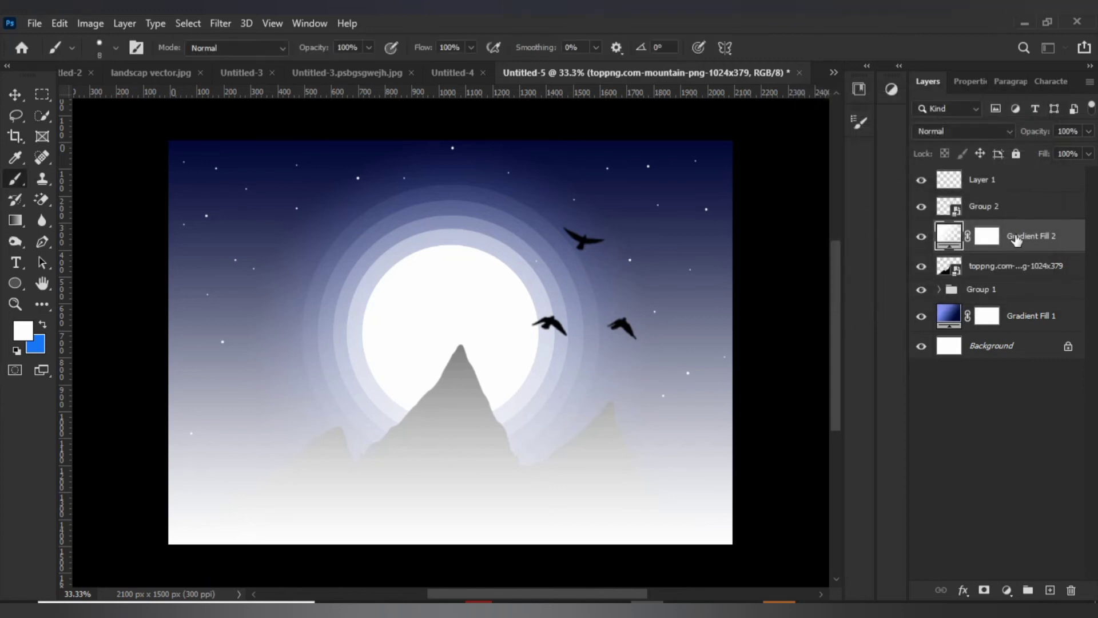
Move the Gradient Fill 2 layer below the mountain layer and reduce its opacity to 9%.
left_click_drag(1016, 242, 1021, 286)
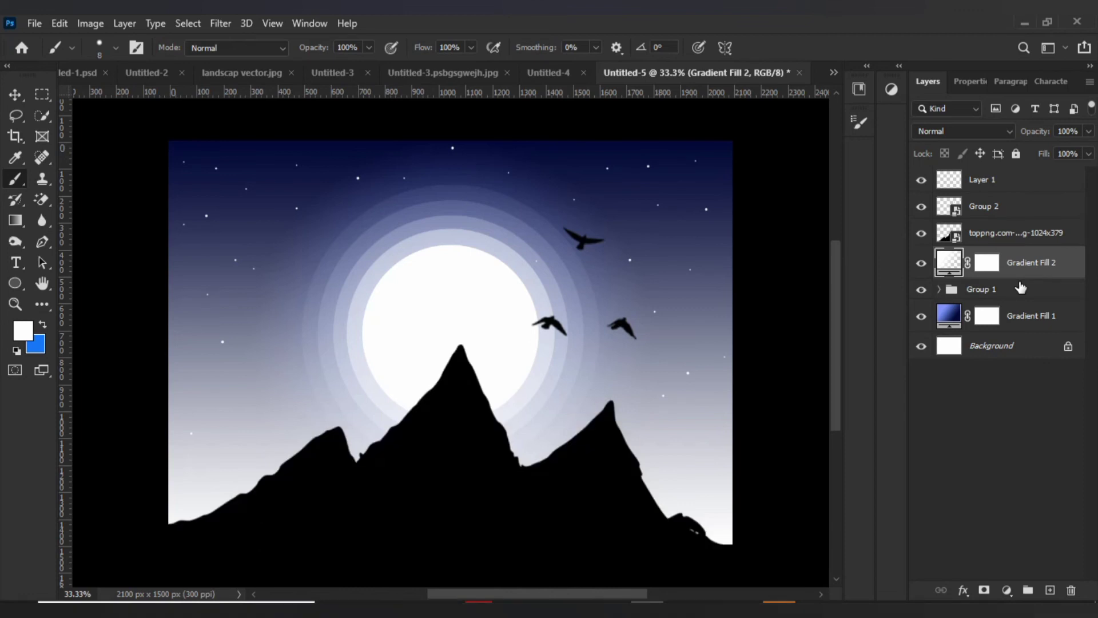
left_click(1089, 131)
left_click_drag(1026, 150, 1019, 148)
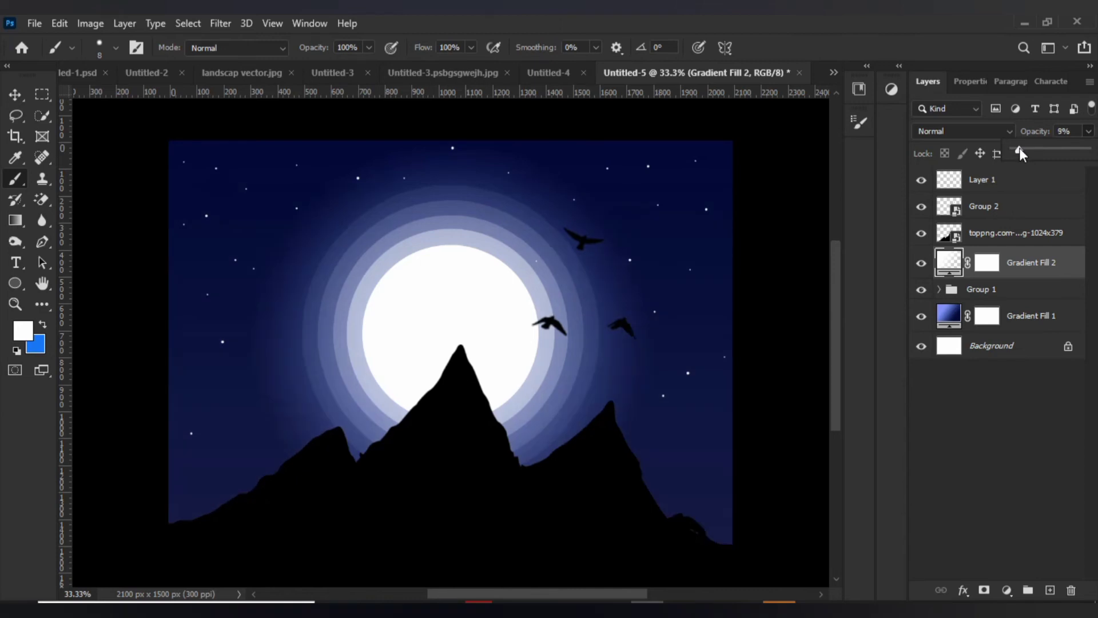
key("ctrl+minus")
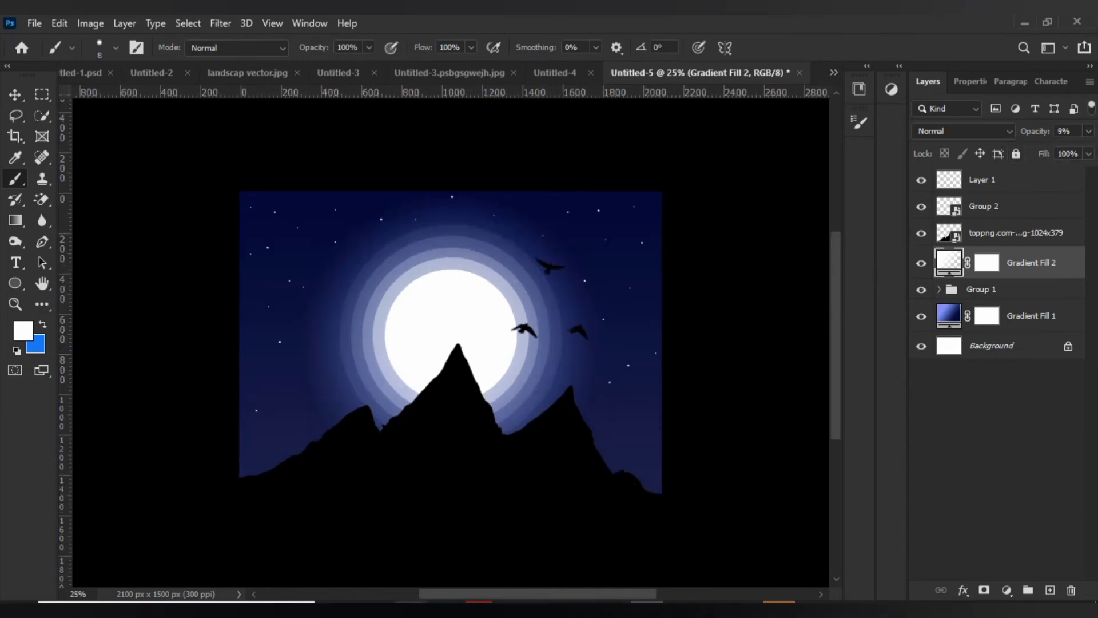
Place pngfind.com-clouds-background-png-2145420.png from File Explorer's Downloads search results into the Photoshop design and move the clouds up into the upper sky.
mouse_move(410, 609)
left_click(409, 538)
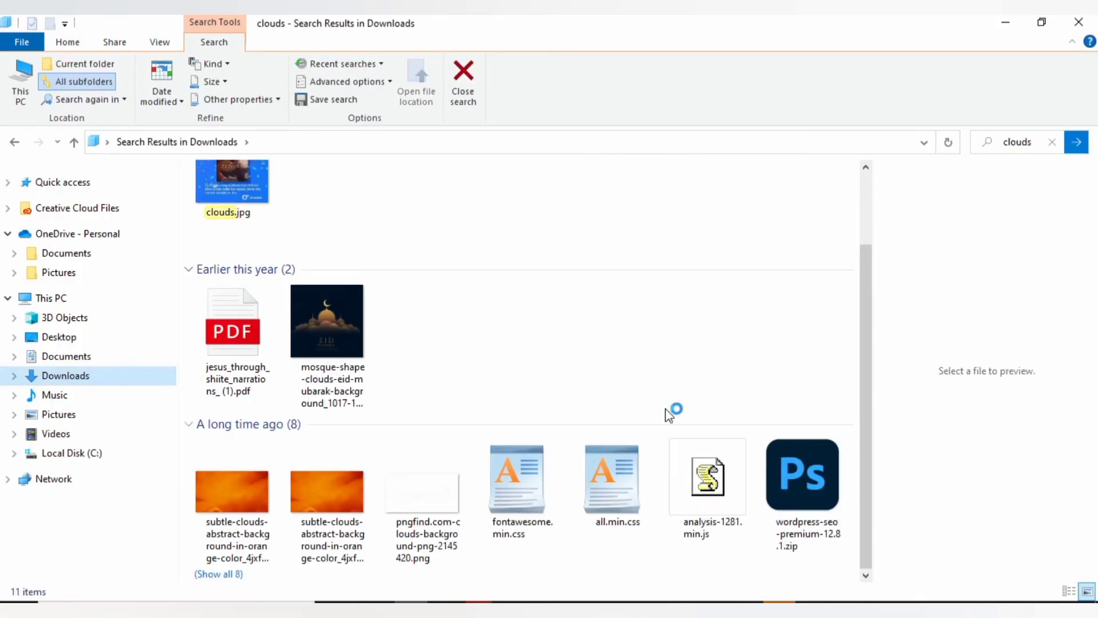
left_click(414, 502)
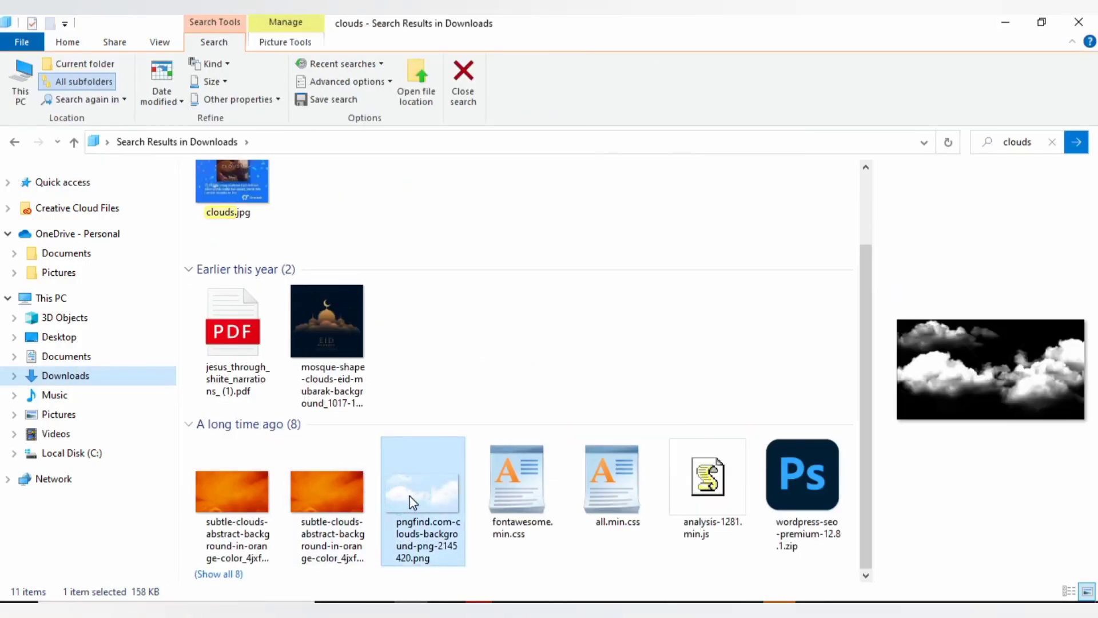
left_click_drag(413, 501, 590, 333)
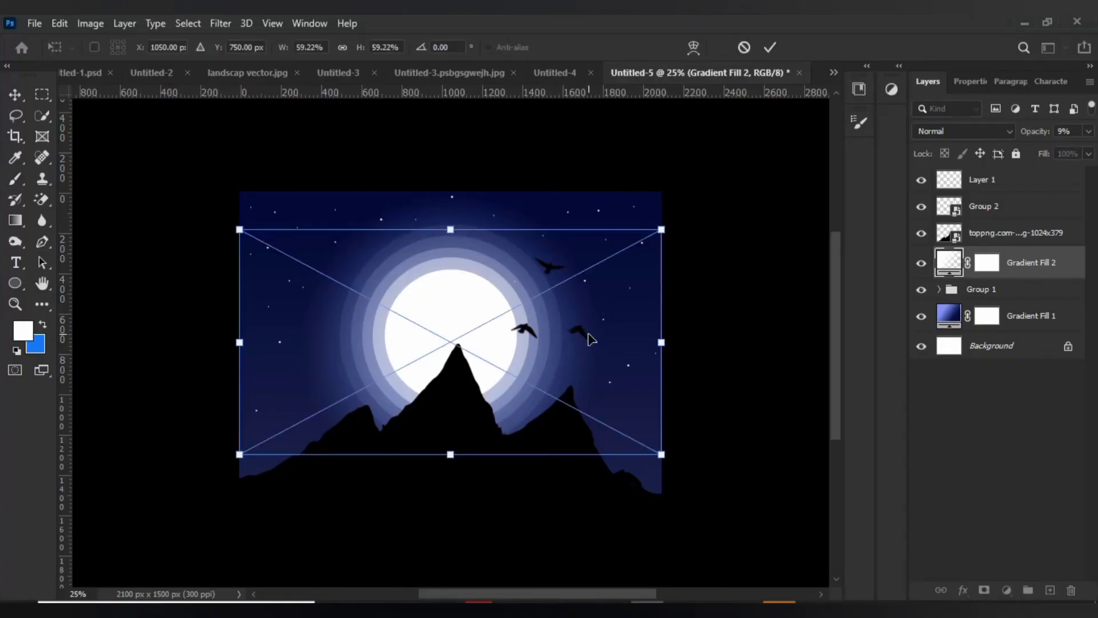
left_click_drag(344, 362, 322, 297)
key("Return")
key("b")
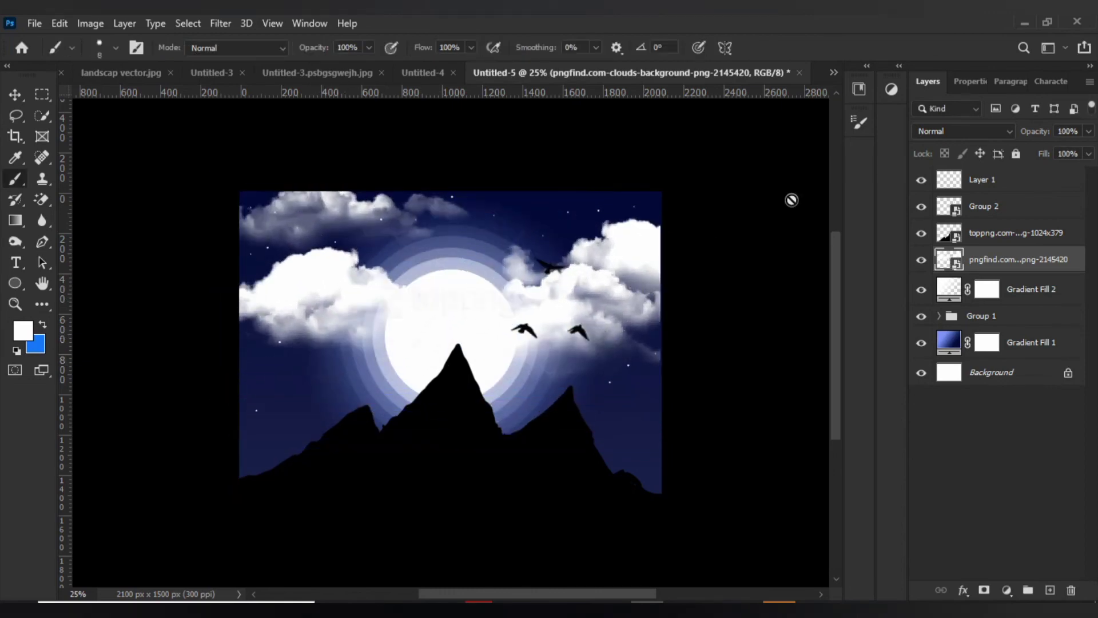
Set the cloud layer's blend mode to Soft Light and move it below Group 1, directly above Gradient Fill 1.
left_click(994, 131)
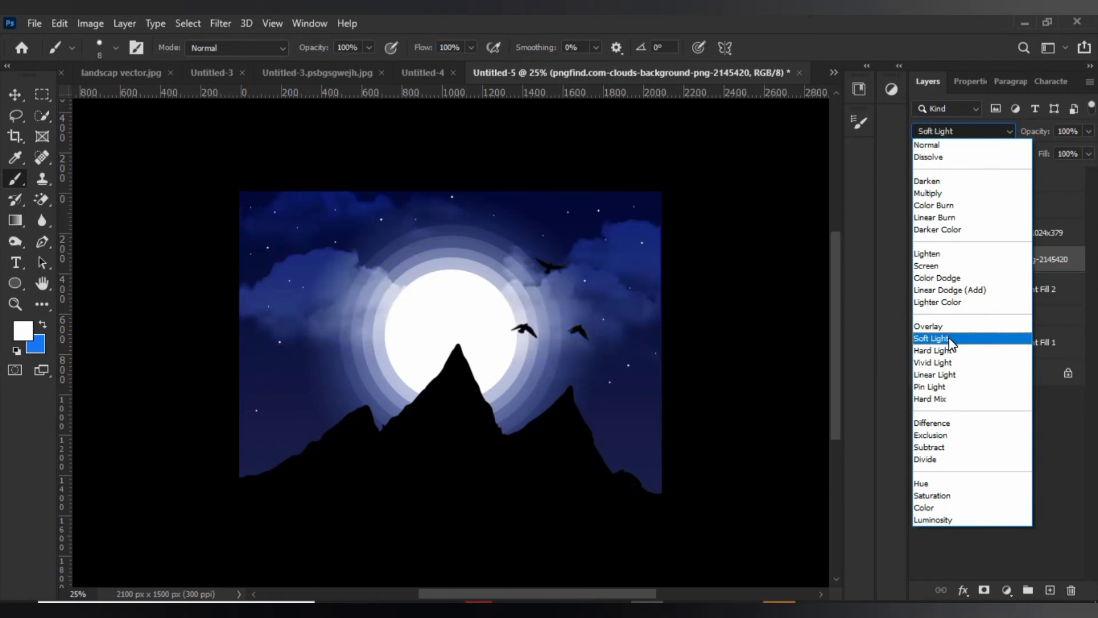
left_click(951, 343)
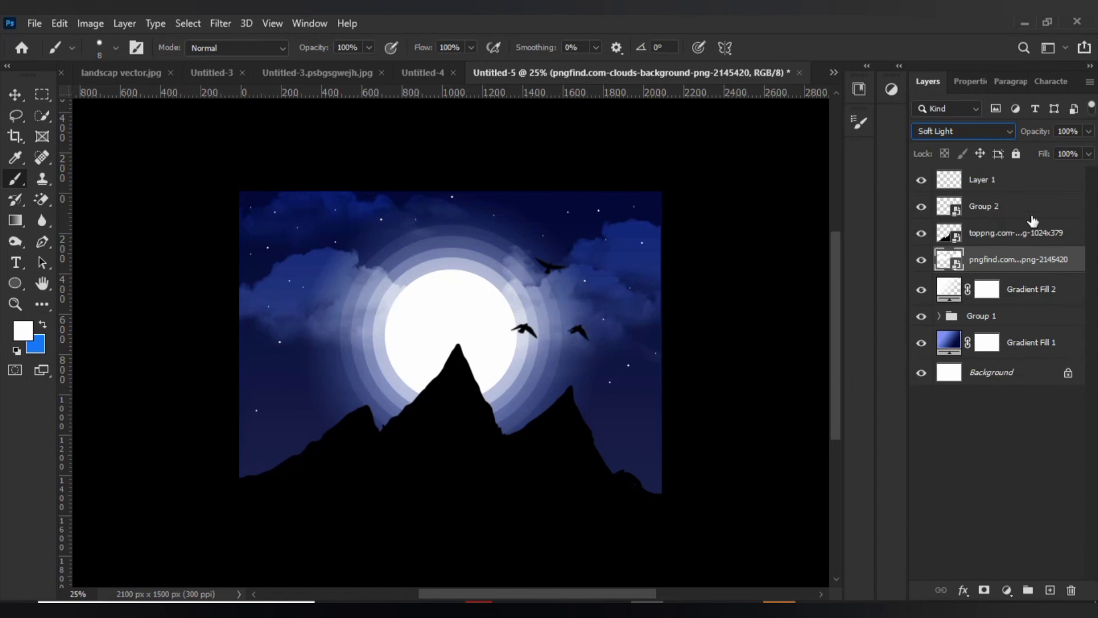
left_click(1022, 265)
left_click_drag(1021, 269, 1014, 325)
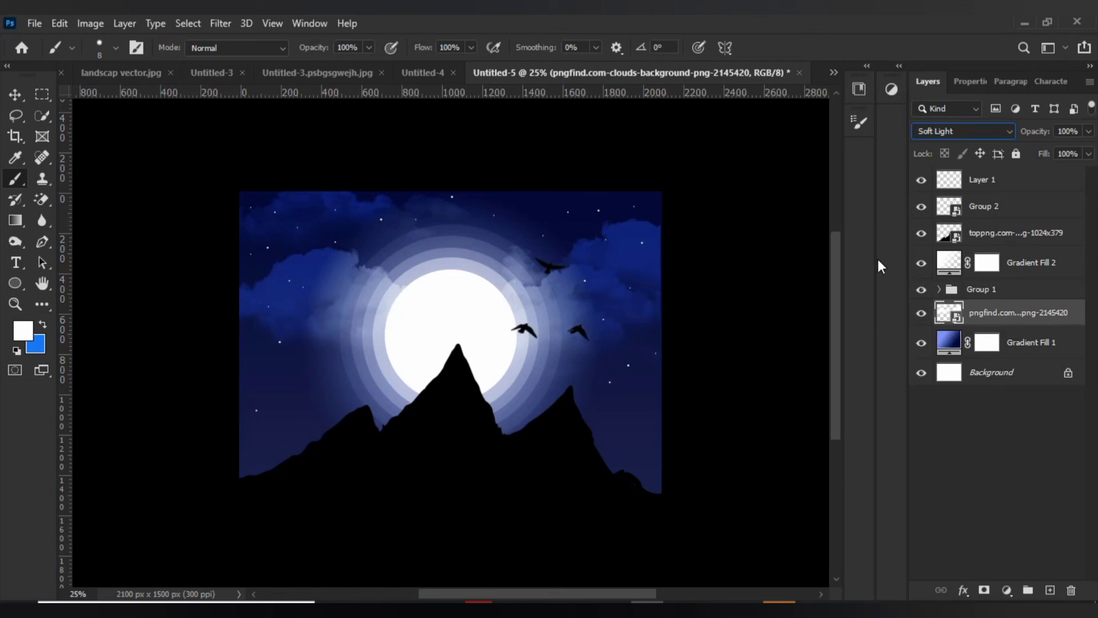
left_click(952, 466)
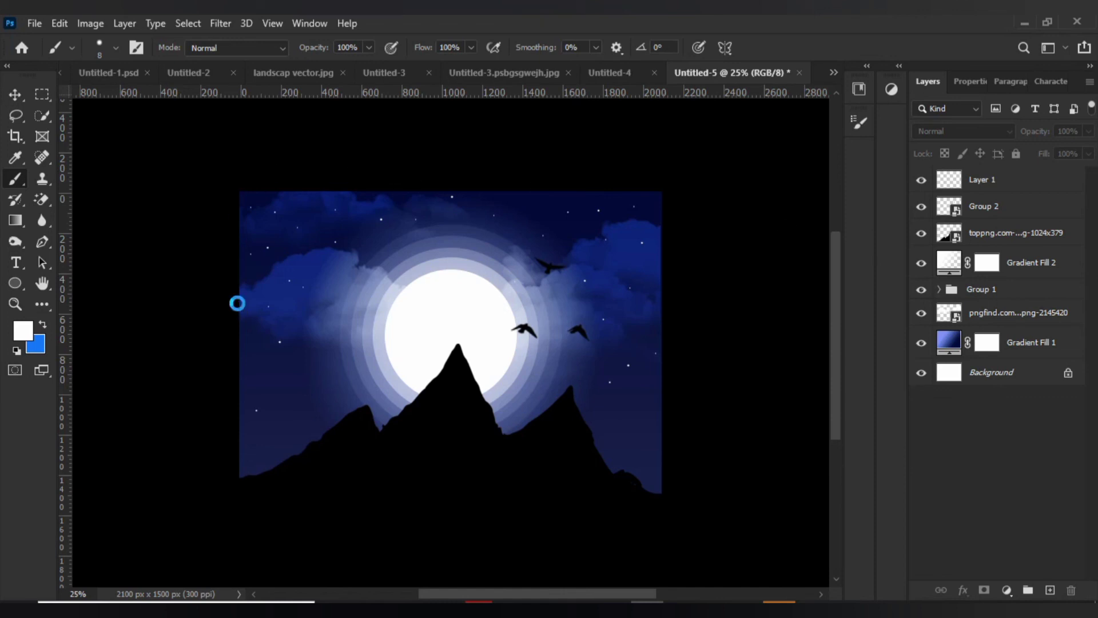
key("ctrl+o")
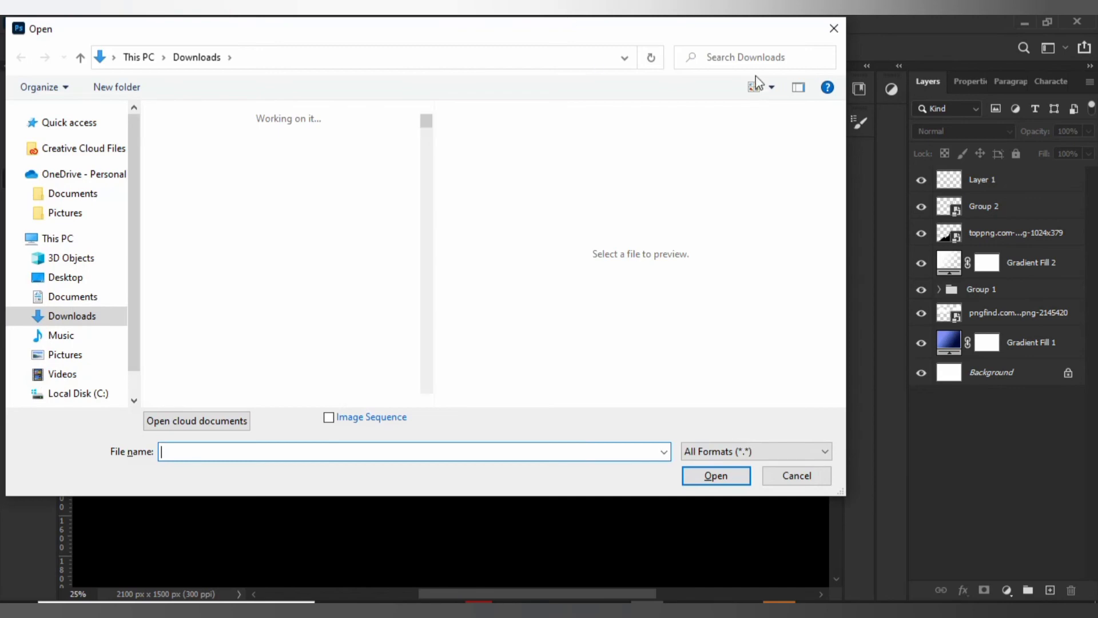
left_click(834, 29)
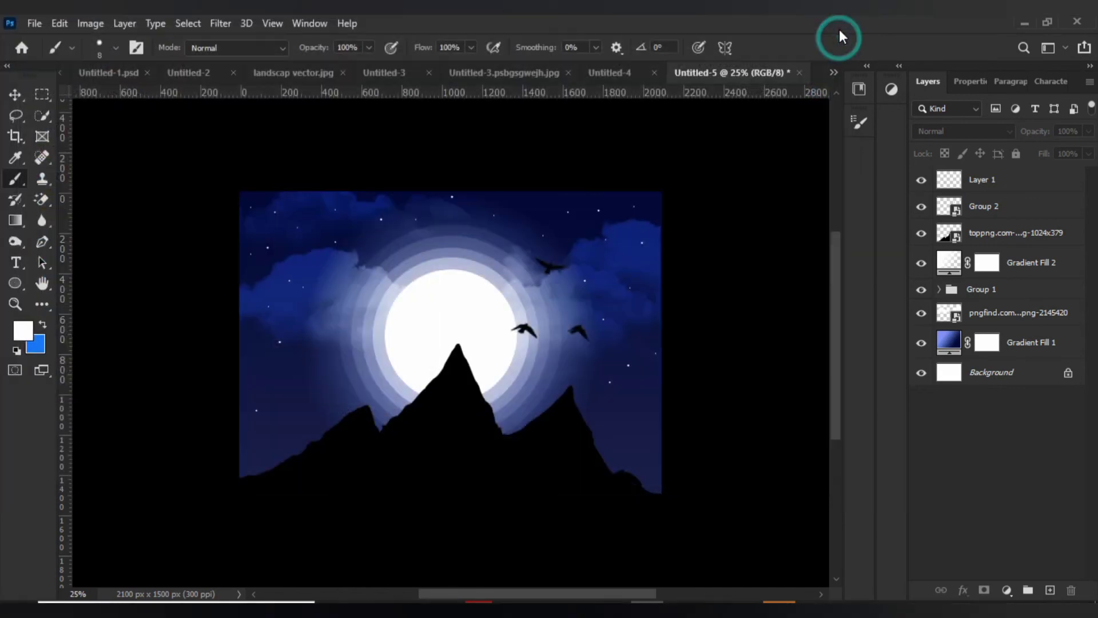
key("ctrl+0")
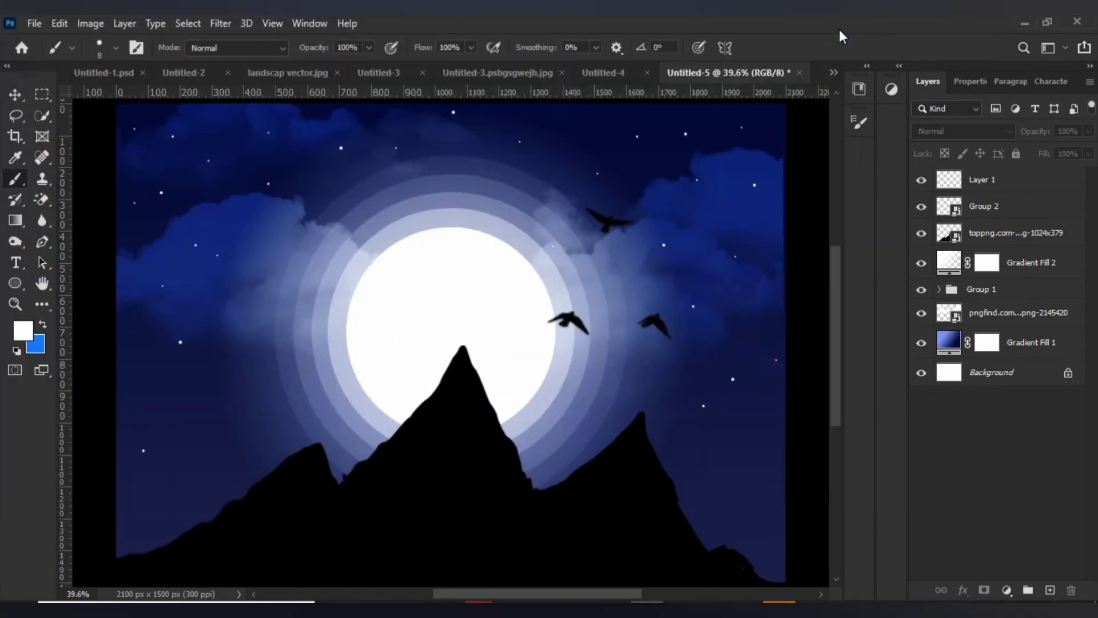